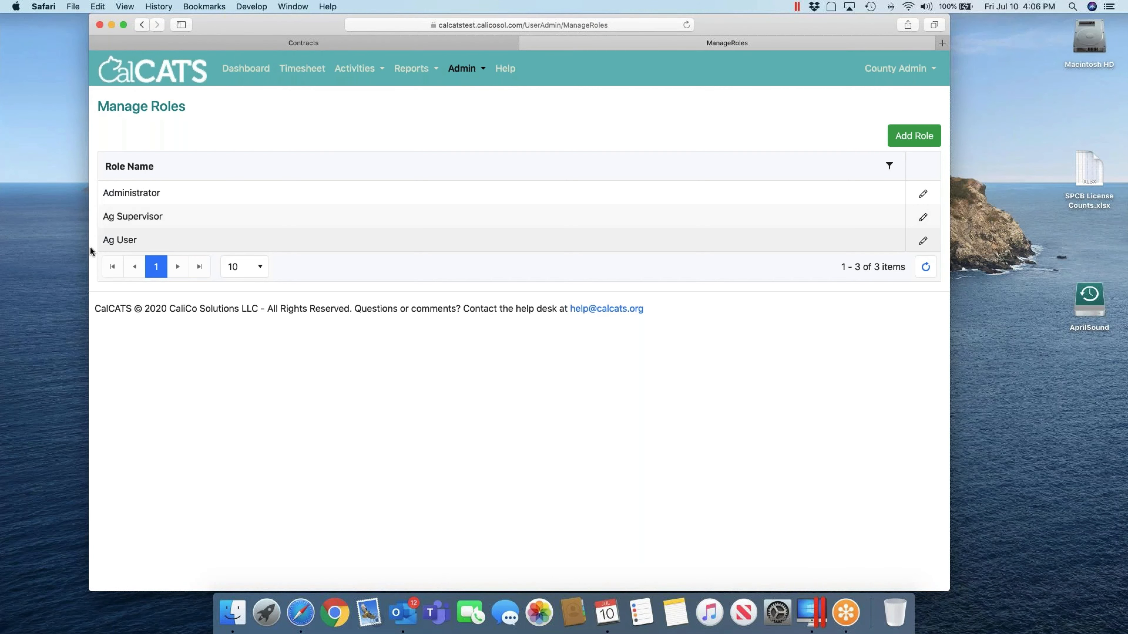
{"action": "left_click", "coordinate": [923, 240]}
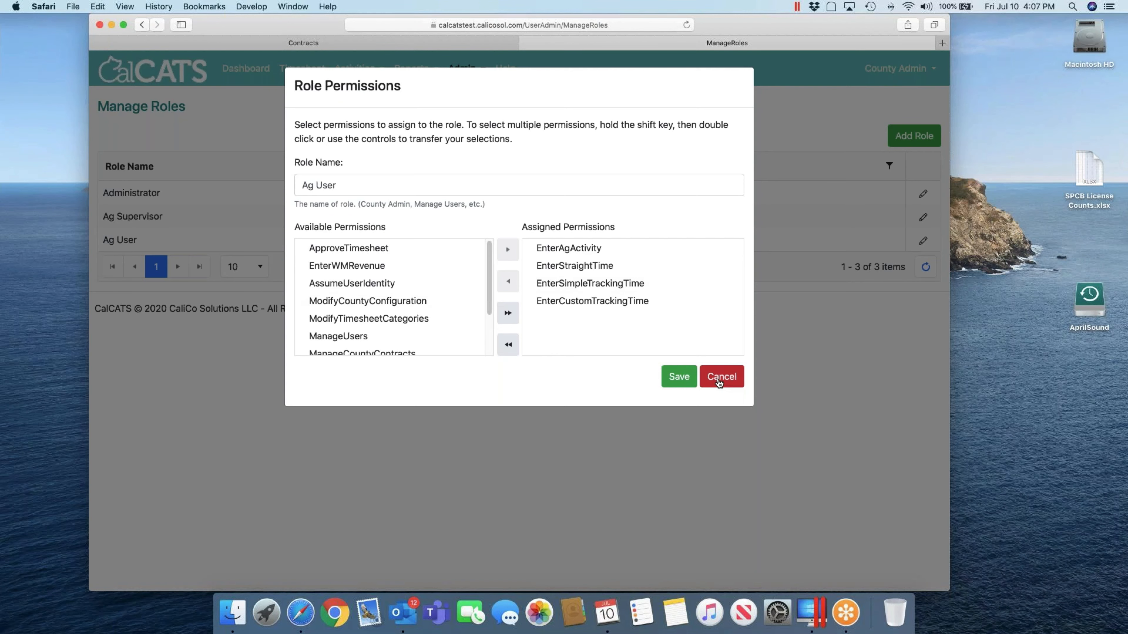
{"action": "left_click", "coordinate": [721, 378]}
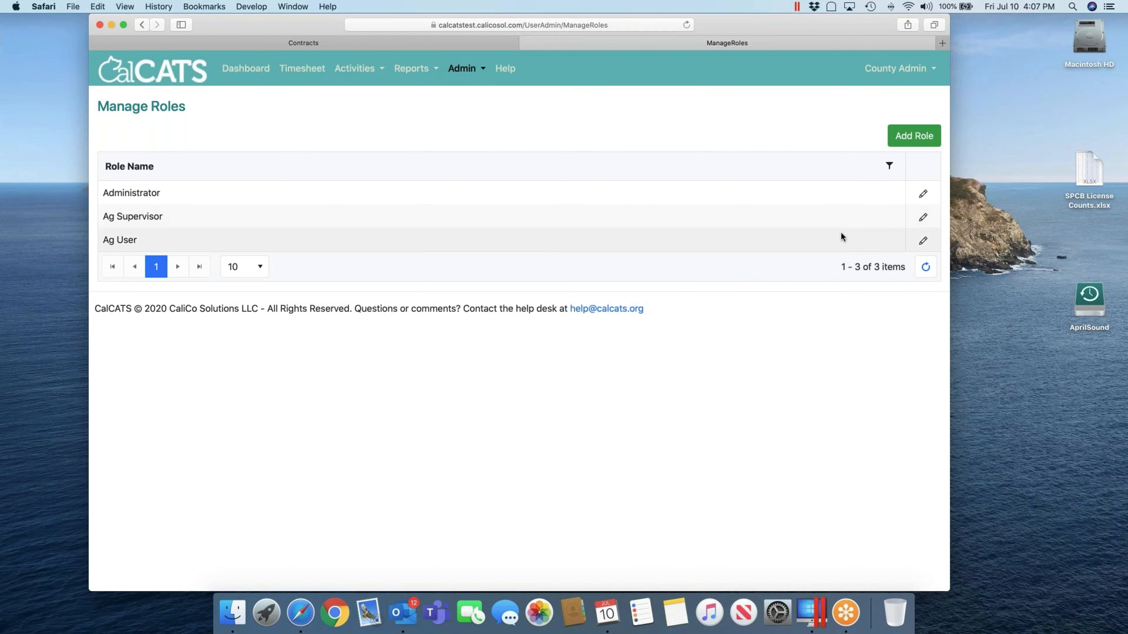
{"action": "left_click", "coordinate": [923, 217]}
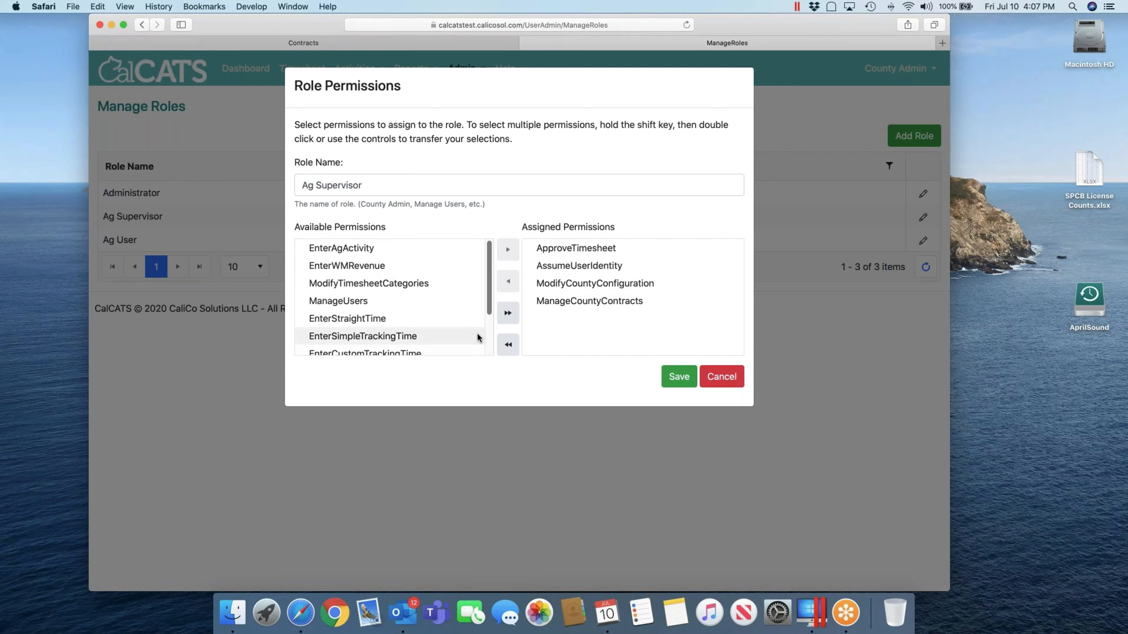
{"action": "left_click", "coordinate": [722, 377]}
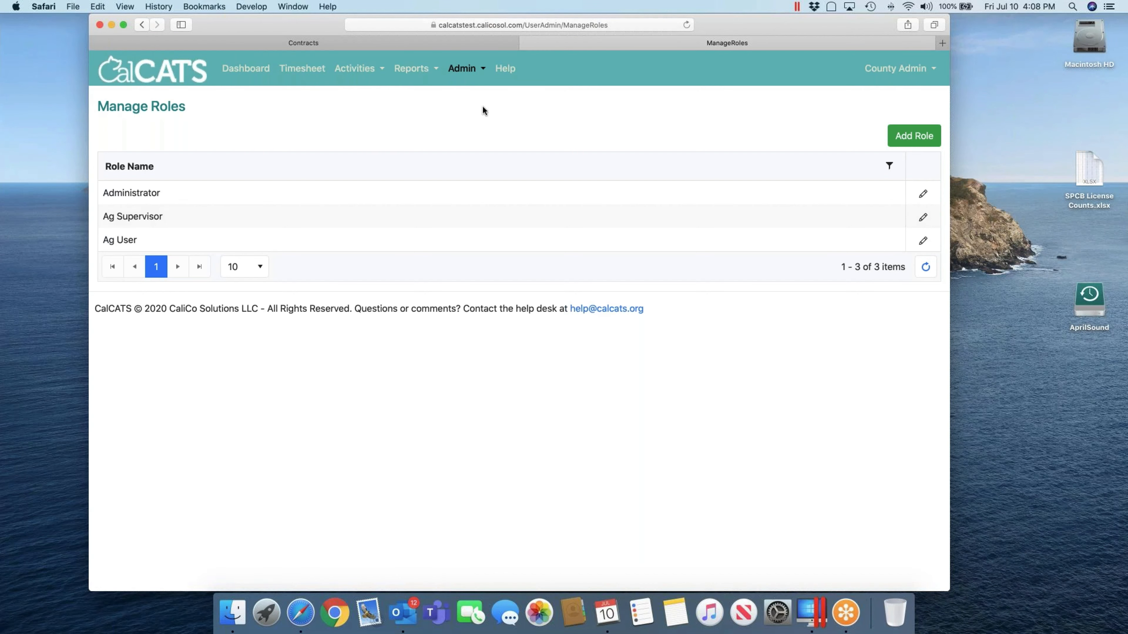
Go to Admin > User Admin and start a blank new-user details form
{"action": "left_click", "coordinate": [471, 72]}
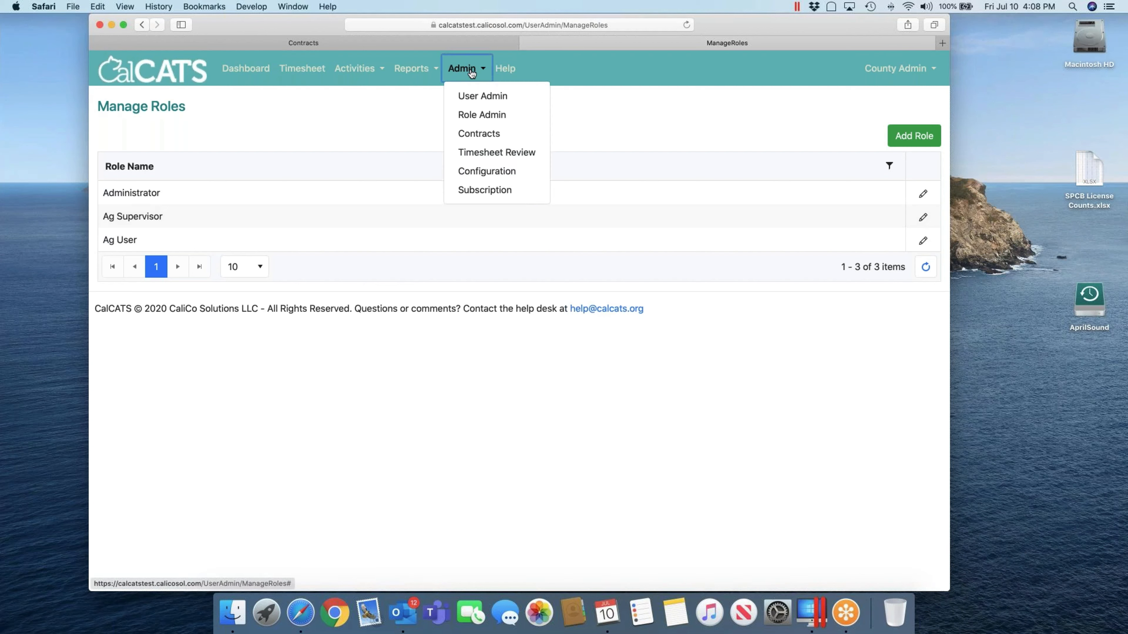
{"action": "left_click", "coordinate": [475, 98]}
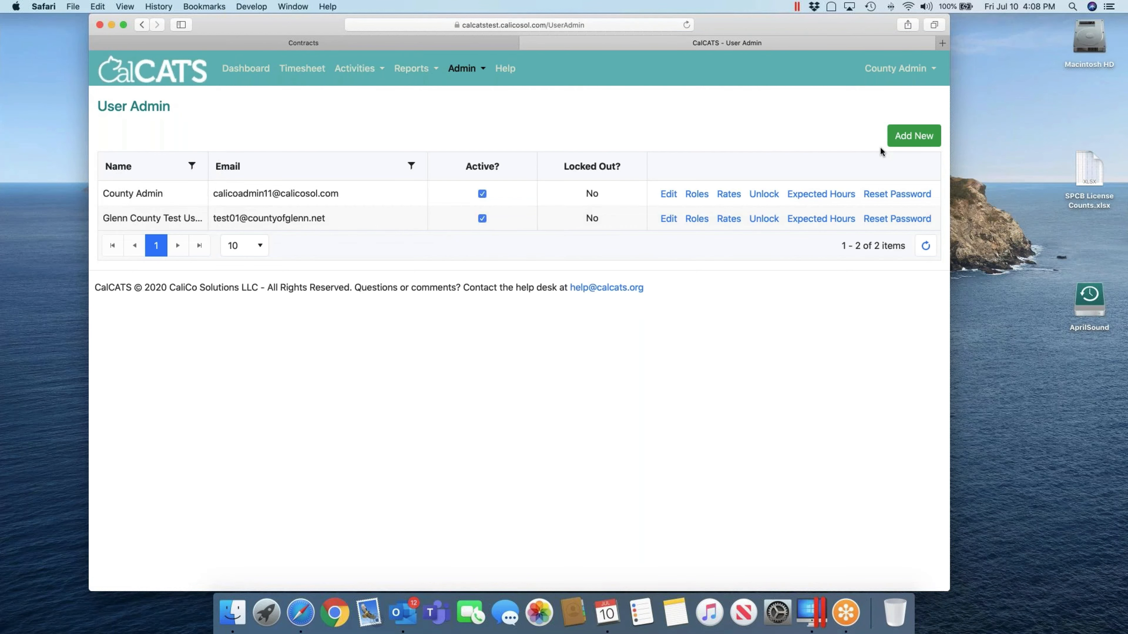
{"action": "left_click", "coordinate": [904, 141]}
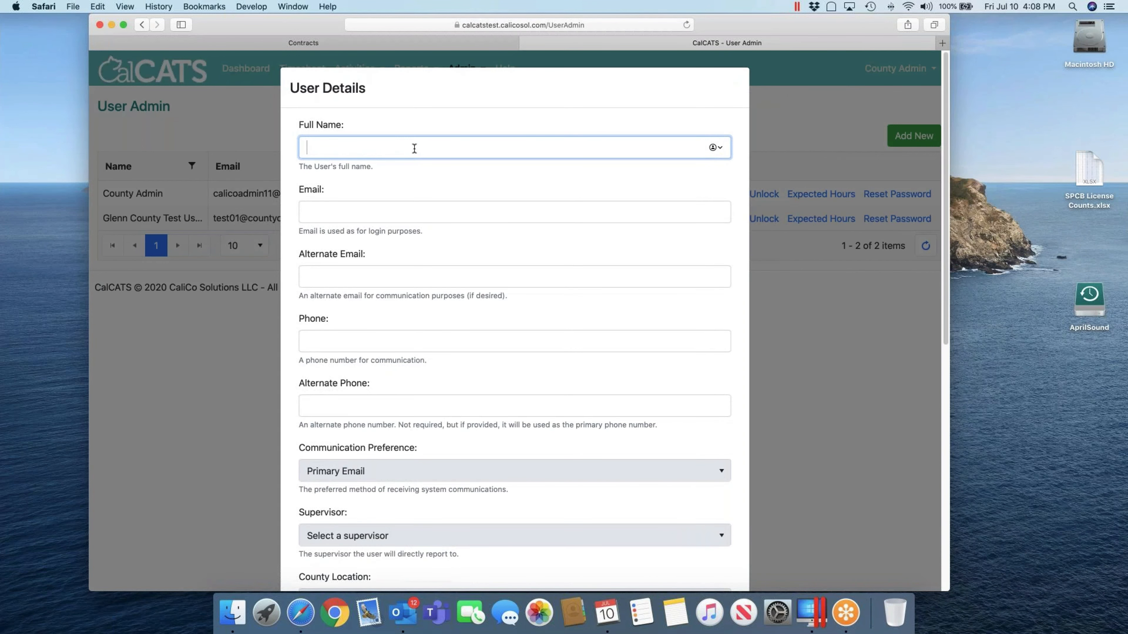
Enter 'Biologist 1' as Full Name and type the user's countyofglenn.net login e-mail address
{"action": "key", "text": "Tab"}
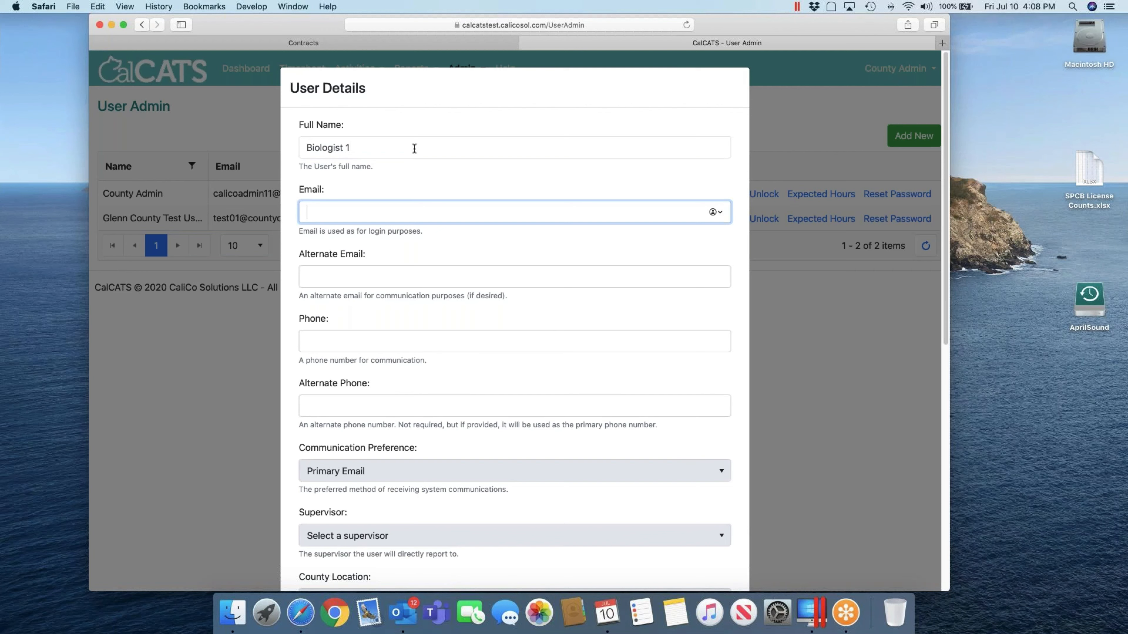
{"action": "key", "text": "BackSpace"}
{"action": "key", "text": "BackSpace"}
{"action": "key", "text": "BackSpace"}
{"action": "key", "text": "BackSpace"}
{"action": "key", "text": "BackSpace"}
{"action": "key", "text": "BackSpace"}
{"action": "key", "text": "BackSpace"}
{"action": "key", "text": "BackSpace"}
{"action": "key", "text": "BackSpace"}
{"action": "key", "text": "BackSpace"}
{"action": "key", "text": "BackSpace"}
{"action": "key", "text": "BackSpace"}
{"action": "key", "text": "BackSpace"}
{"action": "key", "text": "BackSpace"}
{"action": "key", "text": "BackSpace"}
{"action": "key", "text": "BackSpace"}
{"action": "key", "text": "BackSpace"}
{"action": "key", "text": "BackSpace"}
{"action": "key", "text": "BackSpace"}
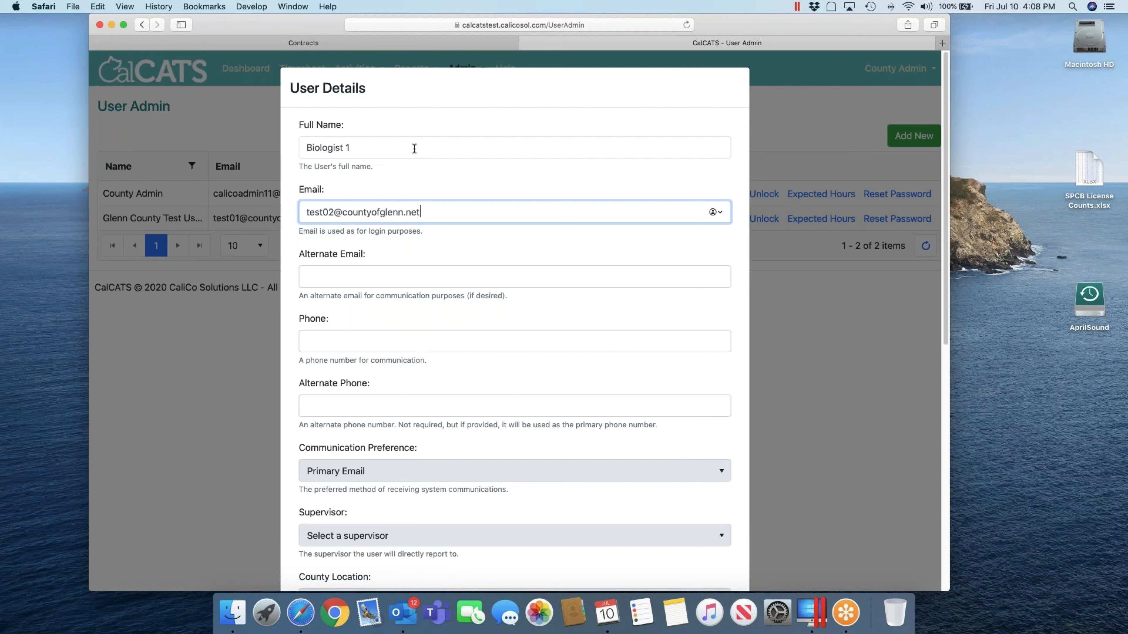
{"action": "key", "text": "Tab"}
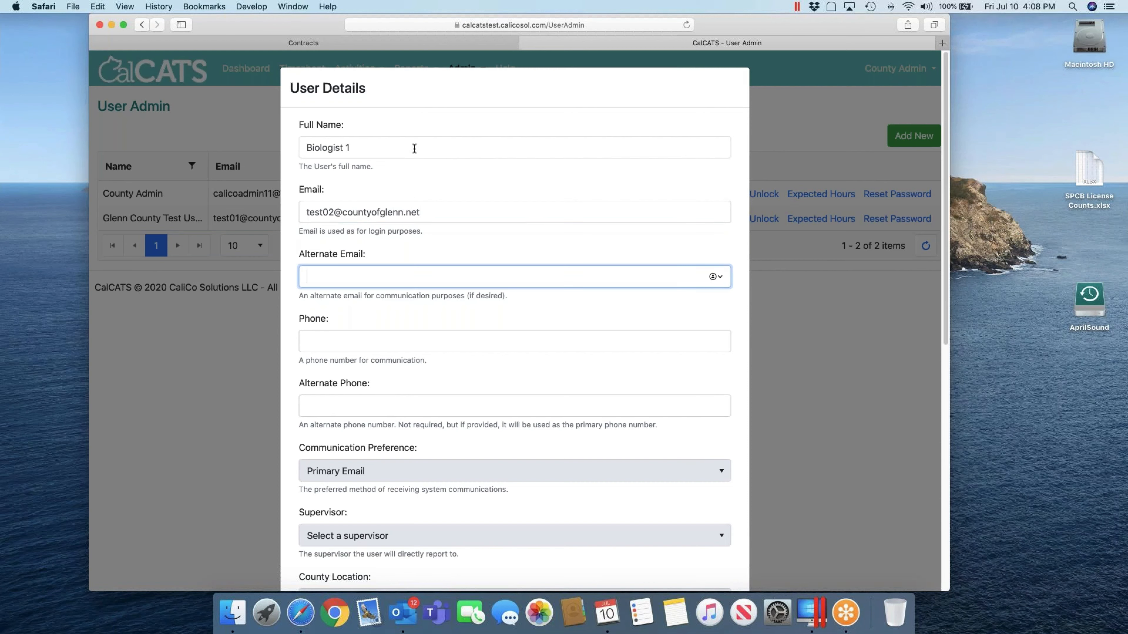
{"action": "scroll", "coordinate": [528, 184], "scroll_direction": "down", "scroll_amount": 1}
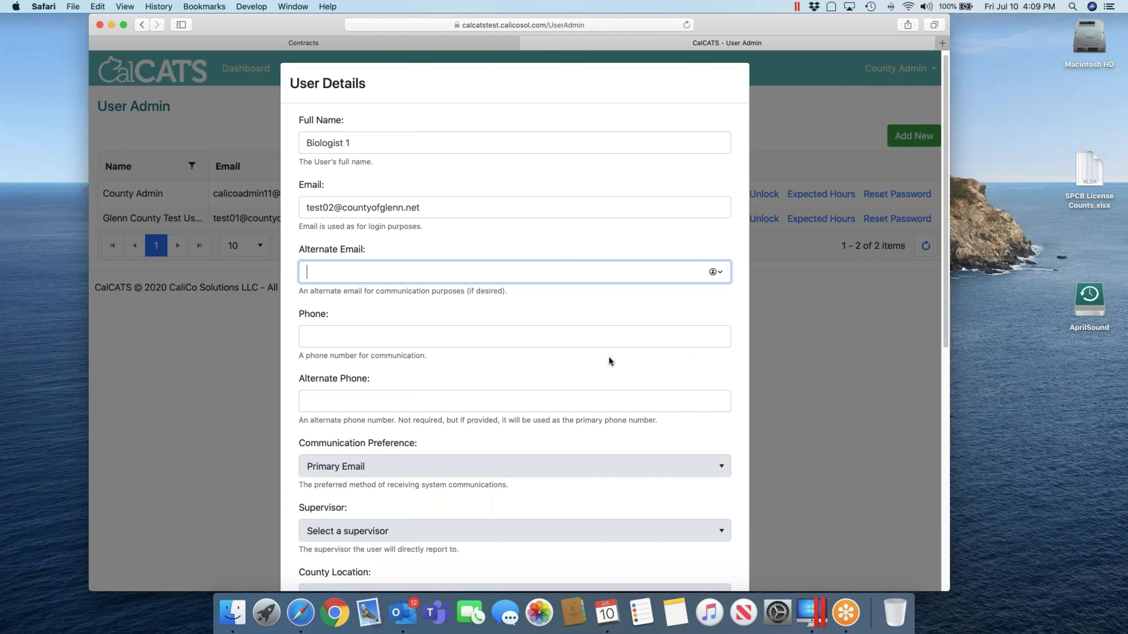
{"action": "scroll", "coordinate": [609, 357], "scroll_direction": "down", "scroll_amount": 5}
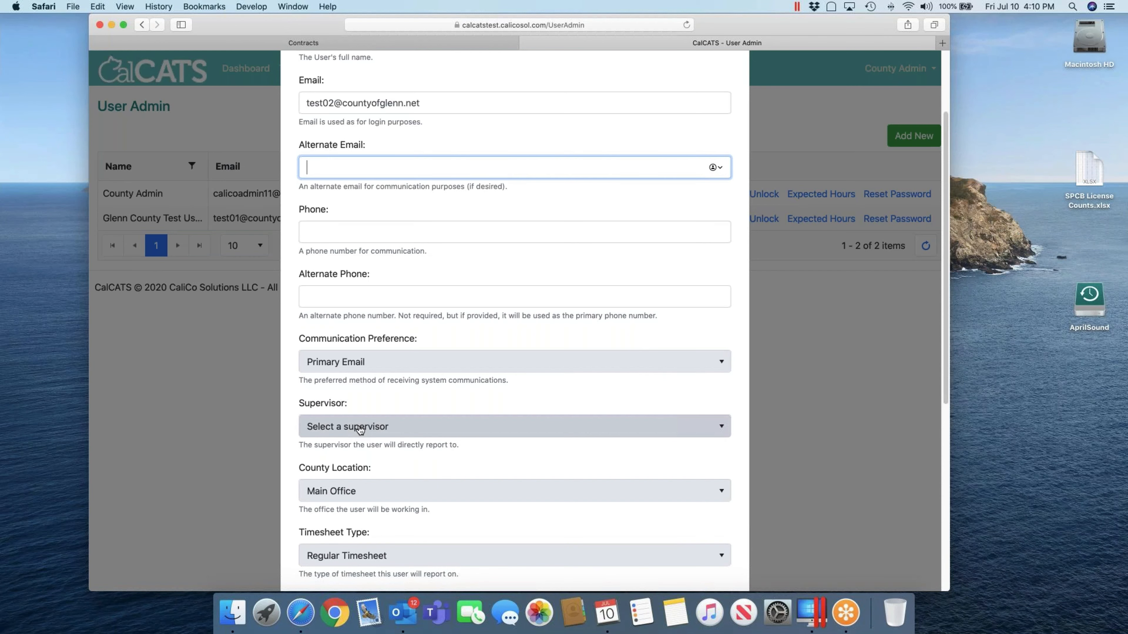
{"action": "scroll", "coordinate": [452, 466], "scroll_direction": "down", "scroll_amount": 5}
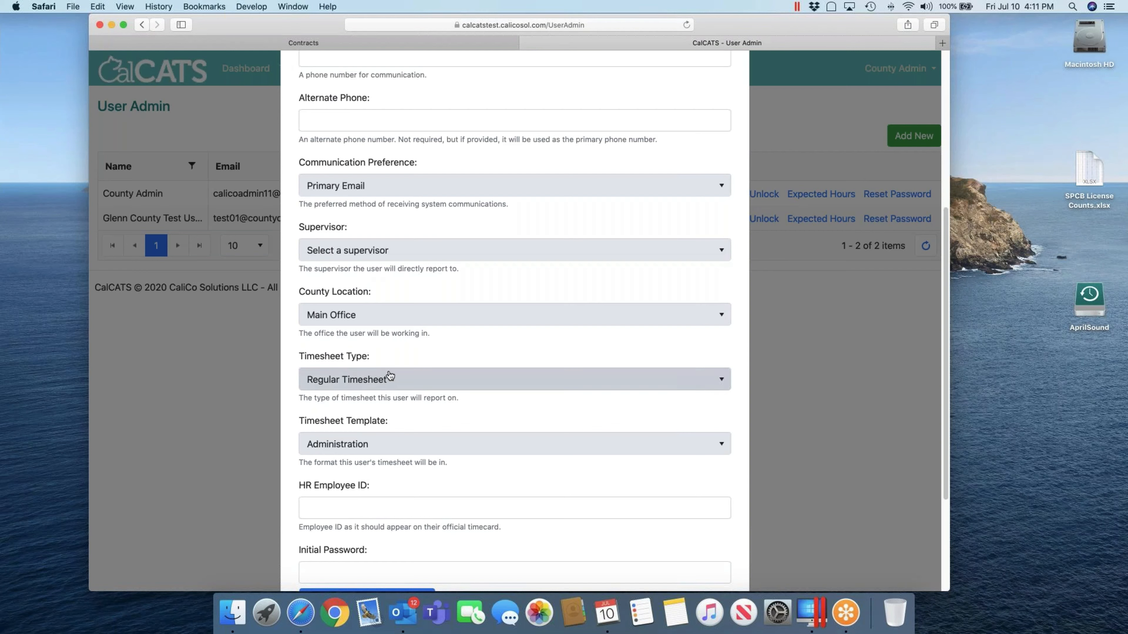
{"action": "scroll", "coordinate": [395, 387], "scroll_direction": "down", "scroll_amount": 1}
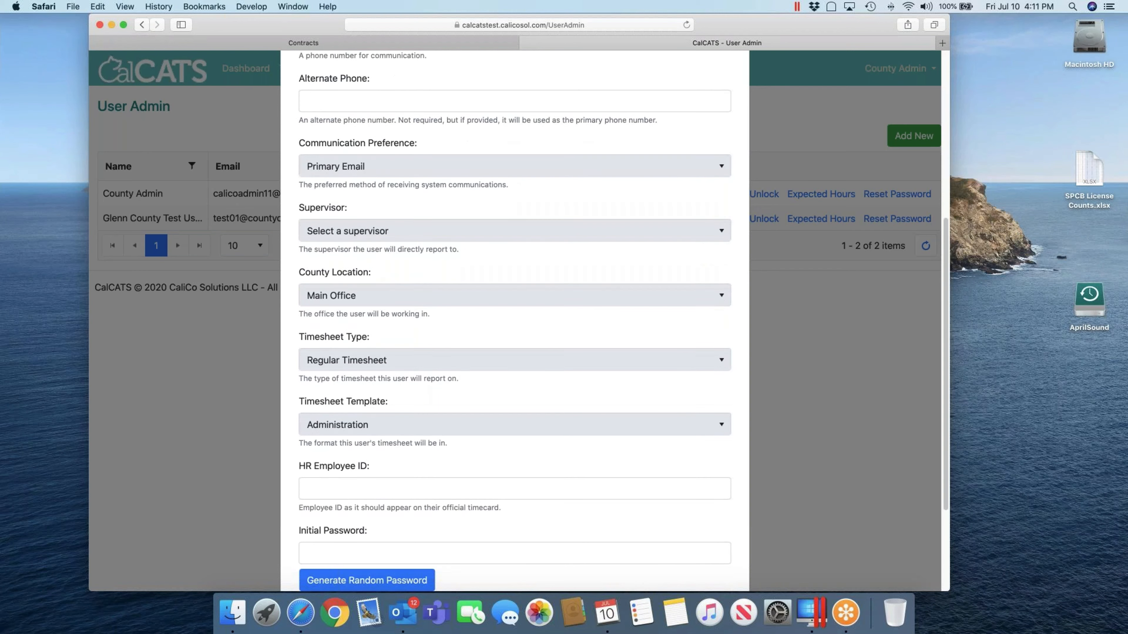
{"action": "scroll", "coordinate": [350, 360], "scroll_direction": "down", "scroll_amount": 3}
Set the new user's Timesheet Template to Staff
{"action": "left_click", "coordinate": [356, 362]}
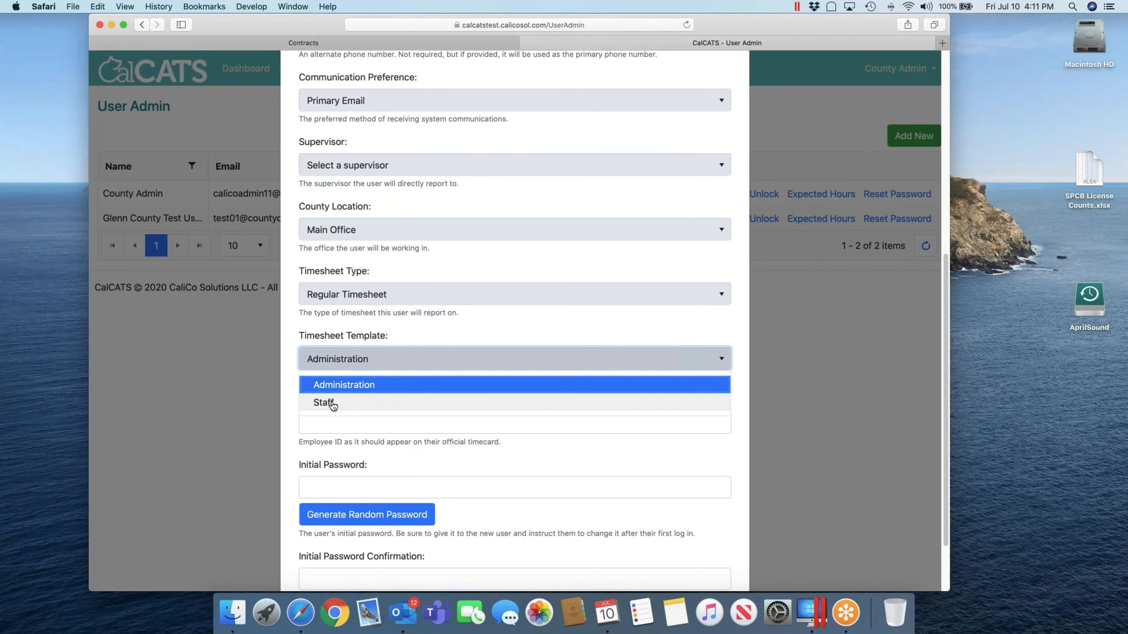
{"action": "left_click", "coordinate": [333, 403]}
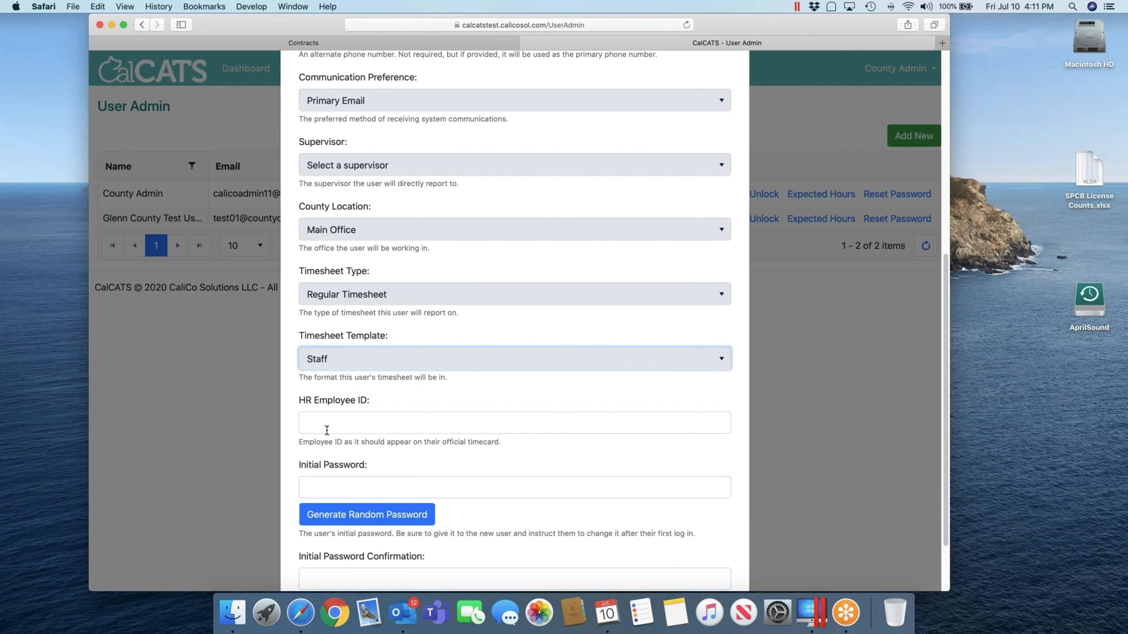
{"action": "left_click", "coordinate": [391, 421]}
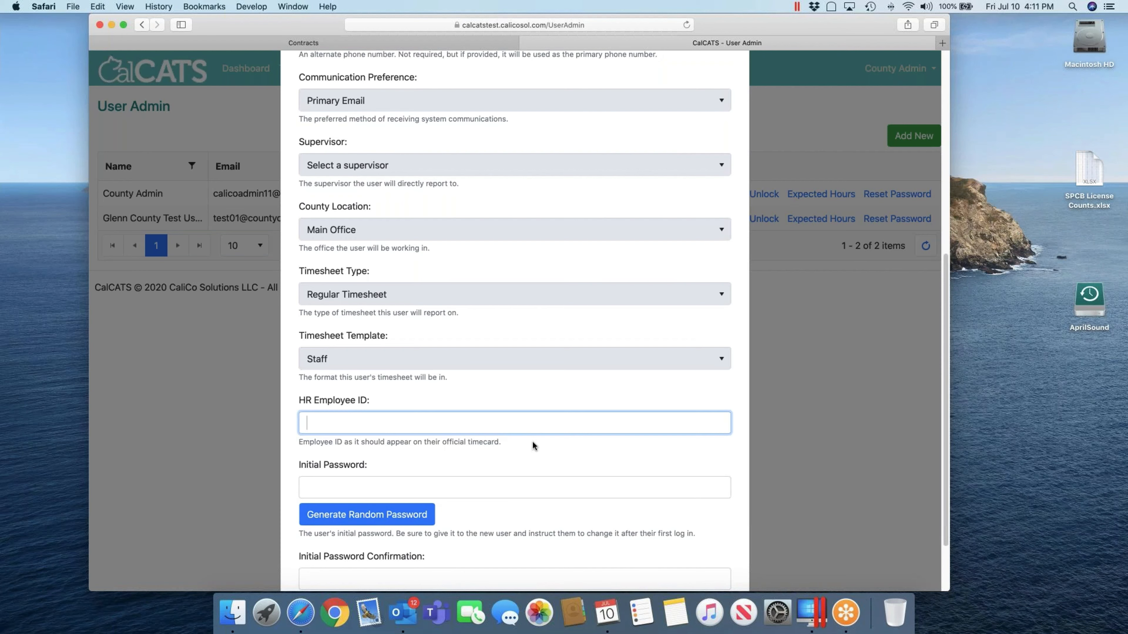
{"action": "scroll", "coordinate": [532, 441], "scroll_direction": "down", "scroll_amount": 4}
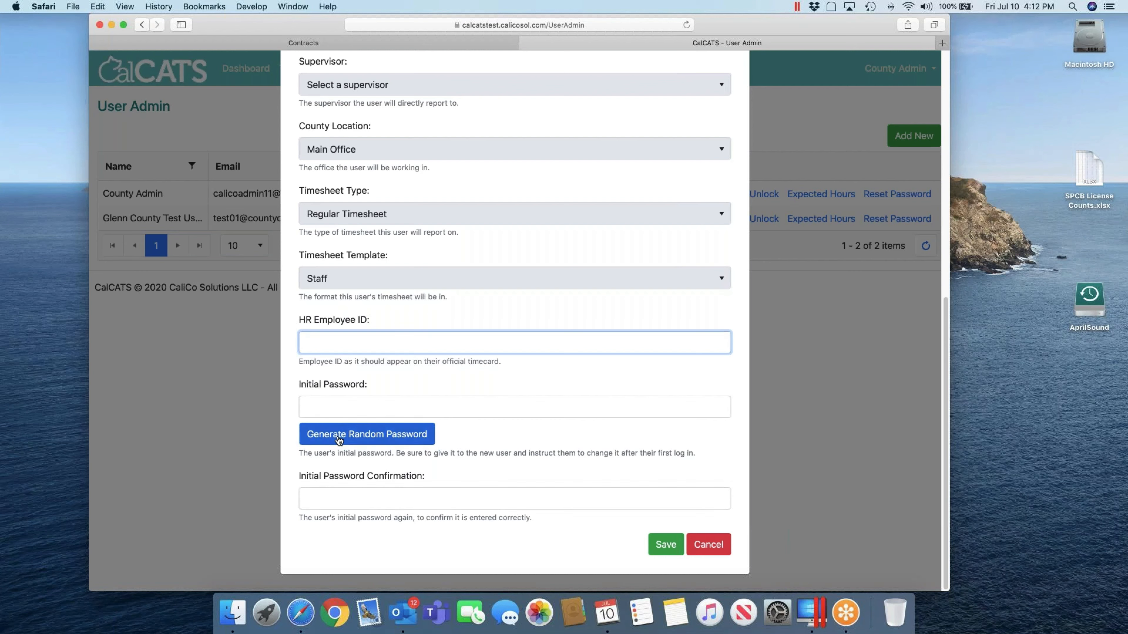
Replace the generated initial password with a custom password, entered identically in the confirmation field
{"action": "left_click", "coordinate": [355, 432]}
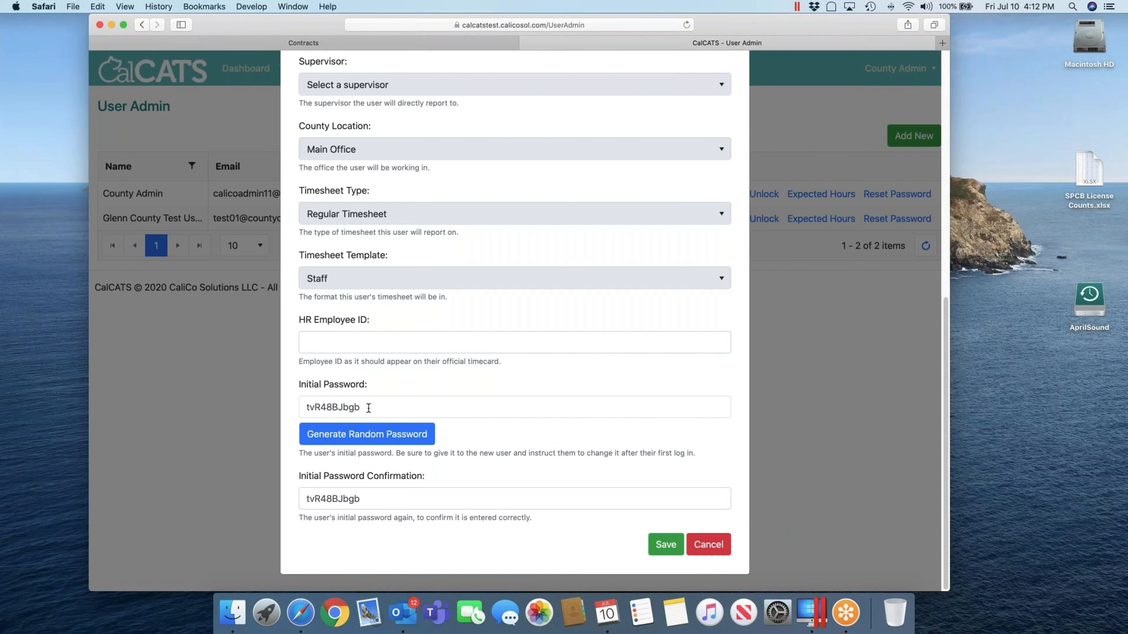
{"action": "left_click_drag", "start_coordinate": [368, 408], "coordinate": [292, 408]}
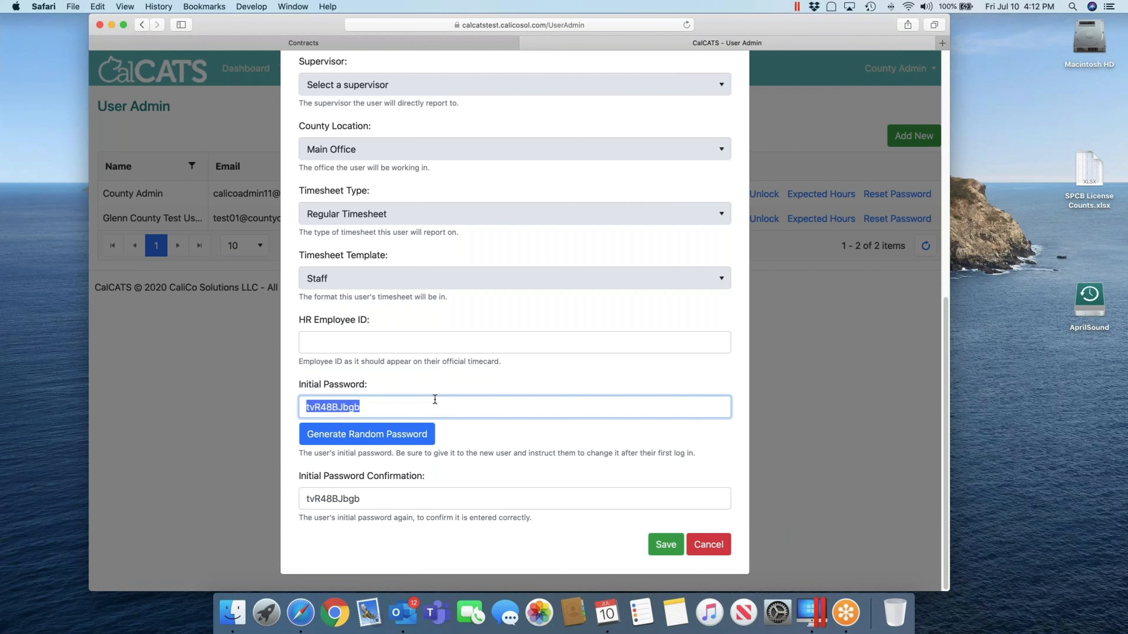
{"action": "key", "text": "BackSpace"}
{"action": "key", "text": "BackSpace"}
{"action": "key", "text": "Tab"}
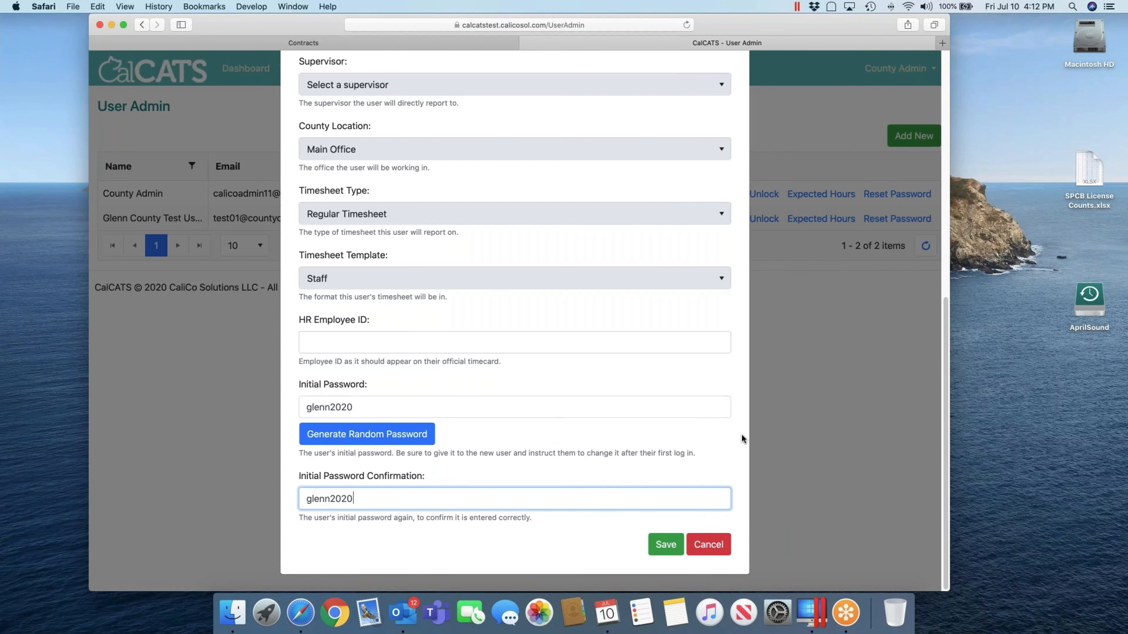
Save Biologist 1 as a new user and dismiss the success message
{"action": "left_click", "coordinate": [675, 544]}
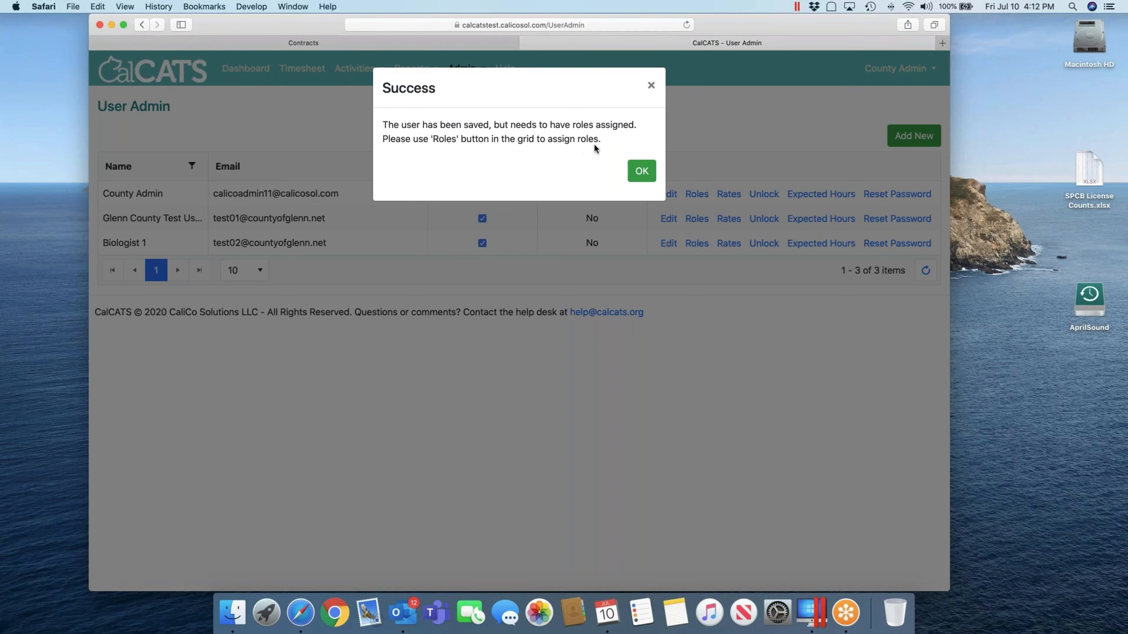
{"action": "left_click", "coordinate": [641, 171]}
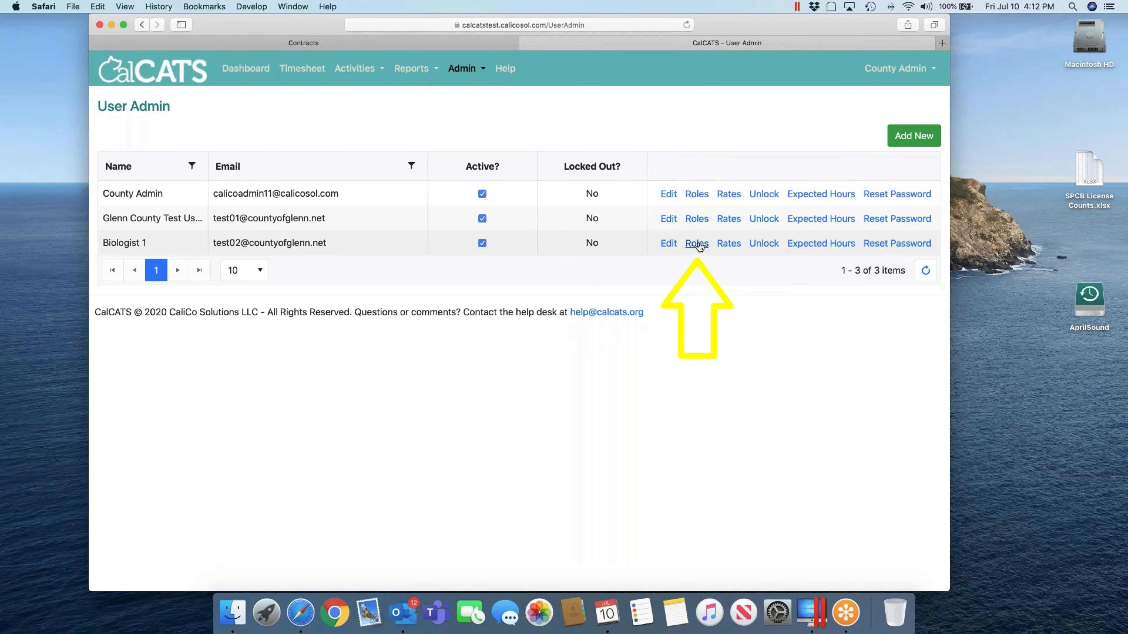
Assign the Ag User role to Biologist 1 and confirm the saved role change
{"action": "left_click", "coordinate": [697, 244]}
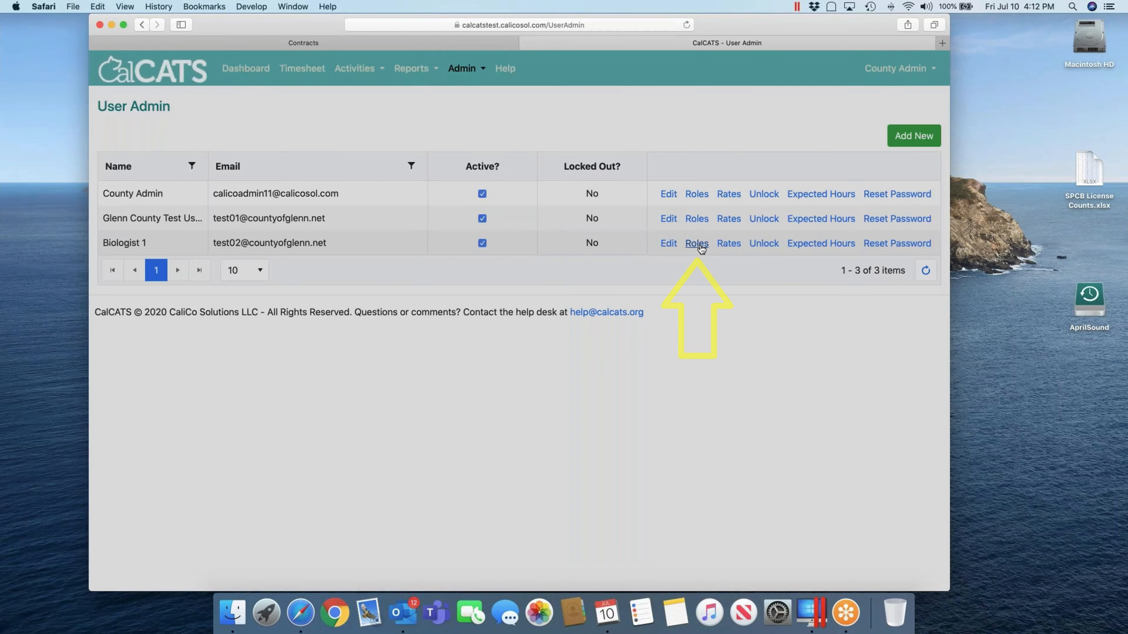
{"action": "left_click", "coordinate": [342, 187]}
{"action": "left_click", "coordinate": [507, 173]}
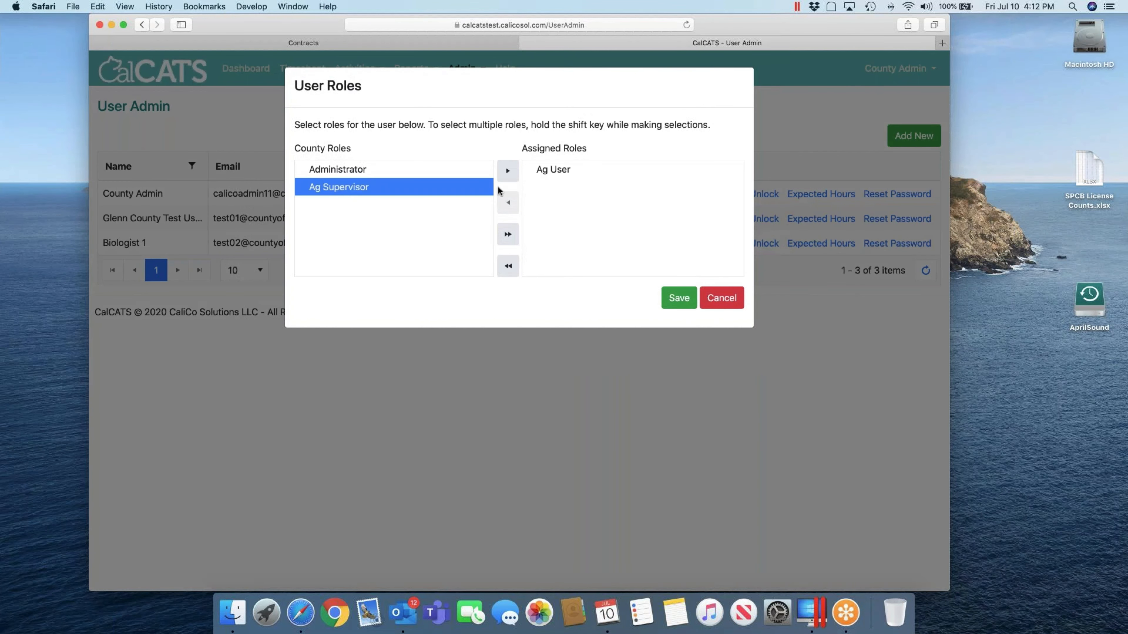
{"action": "left_click", "coordinate": [679, 299]}
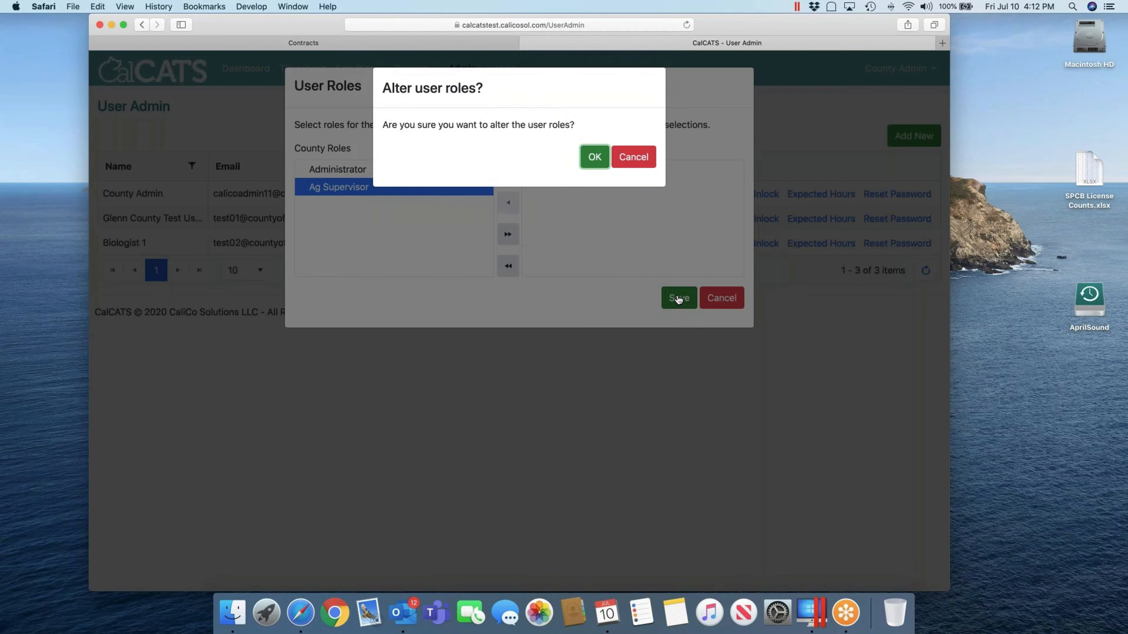
{"action": "key", "text": "Return"}
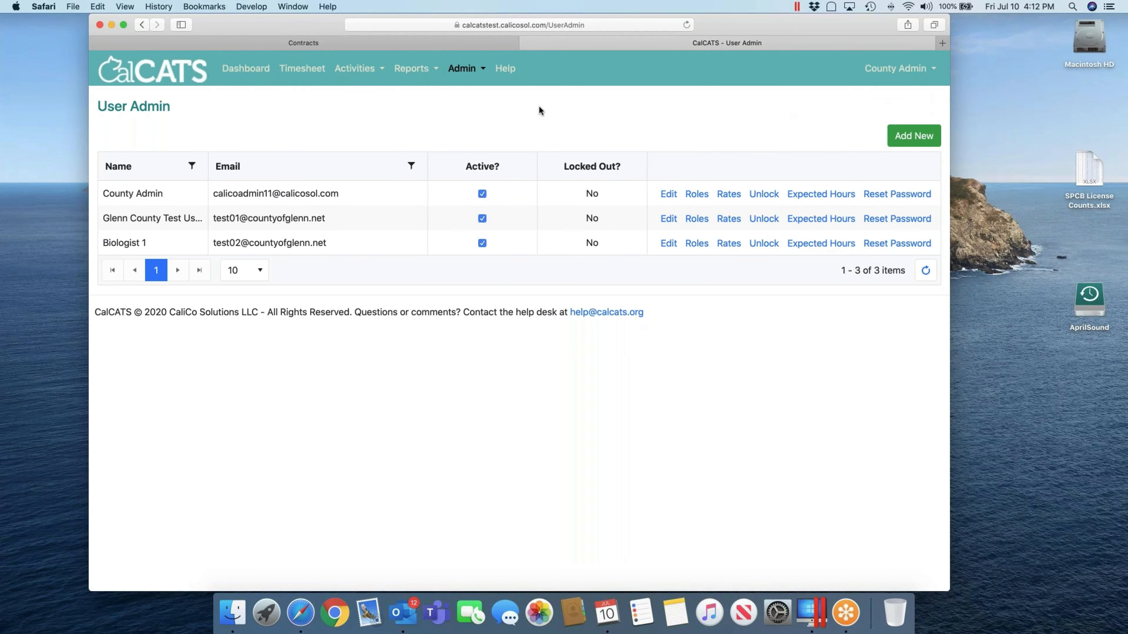
Add a new user with Full Name 'Supervisor 1' and their login e-mail address
{"action": "left_click", "coordinate": [913, 135]}
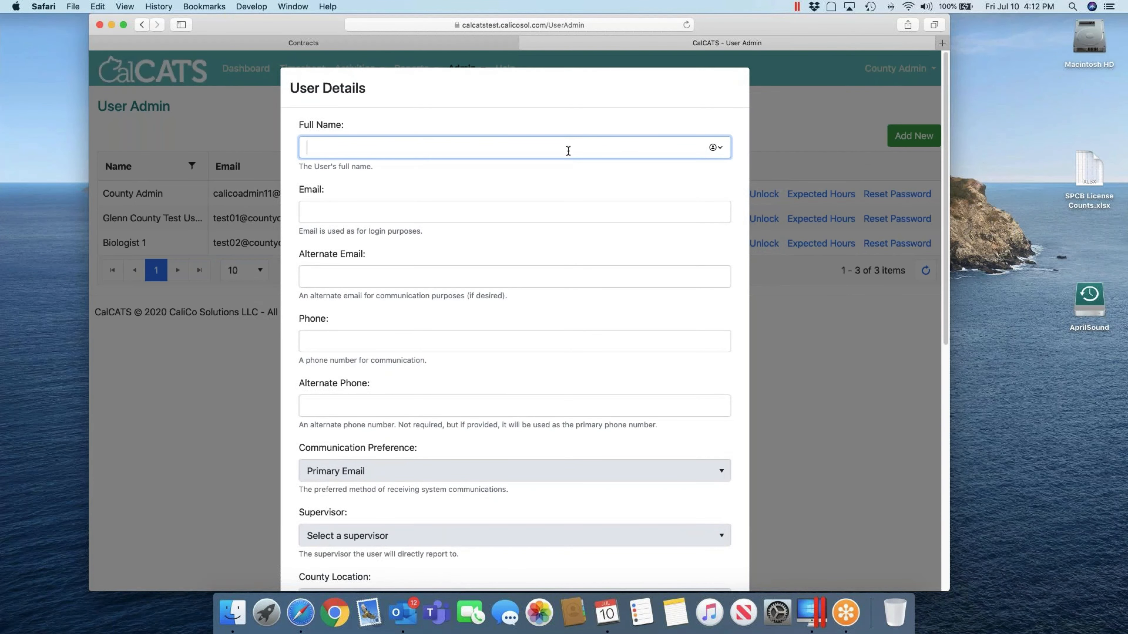
{"action": "type", "text": "Supervisor"}
{"action": "key", "text": "Tab"}
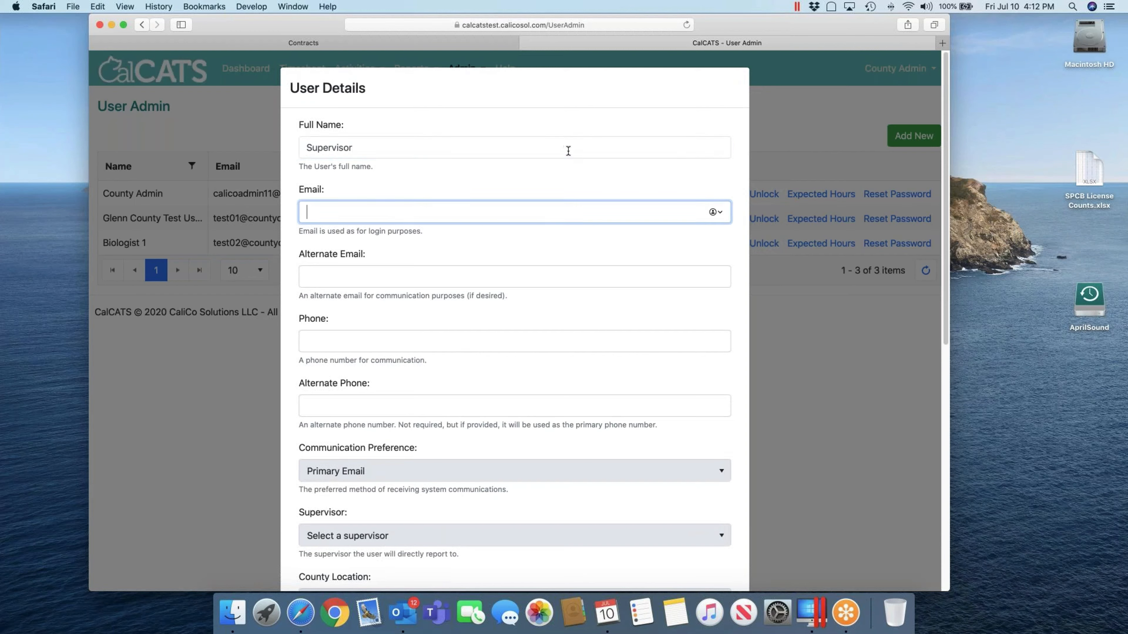
{"action": "left_click", "coordinate": [568, 151]}
{"action": "type", "text": "1"}
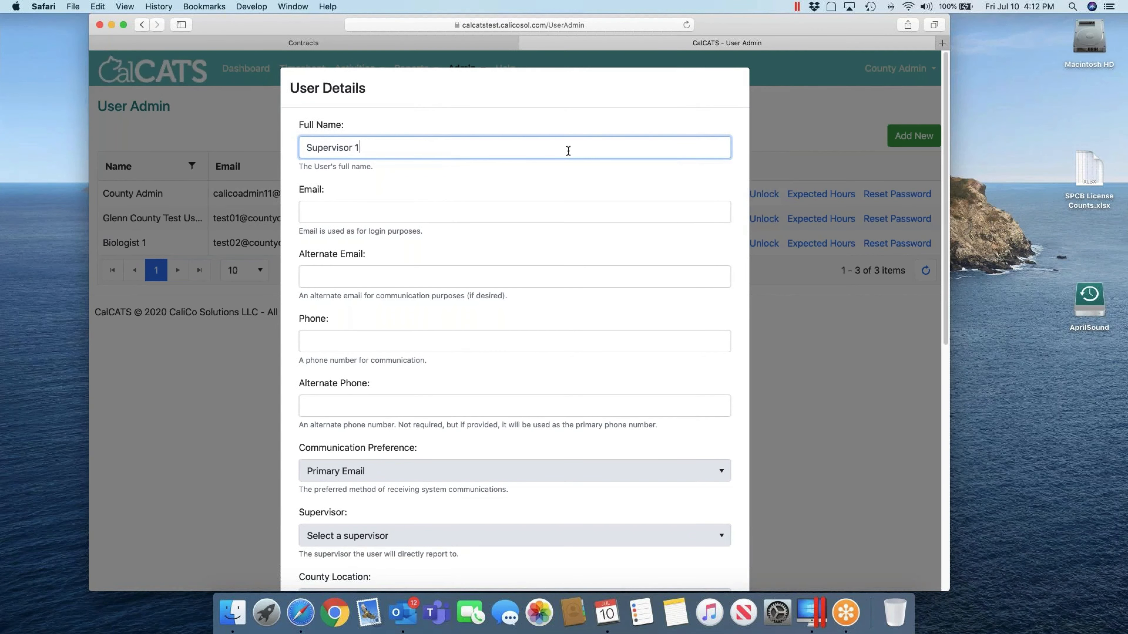
{"action": "key", "text": "Tab"}
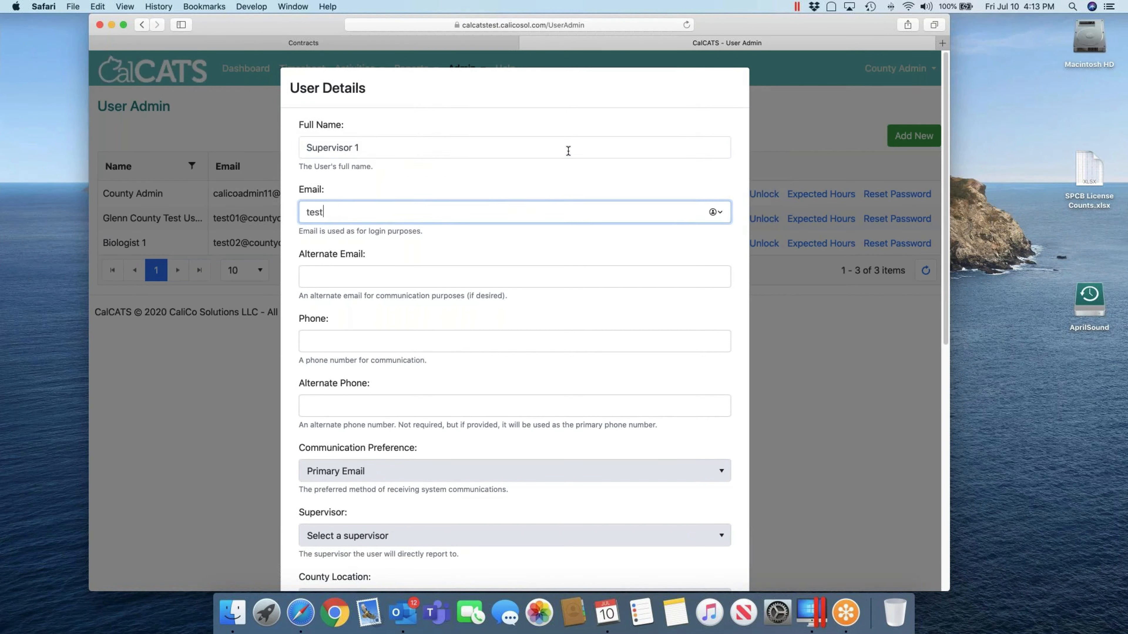
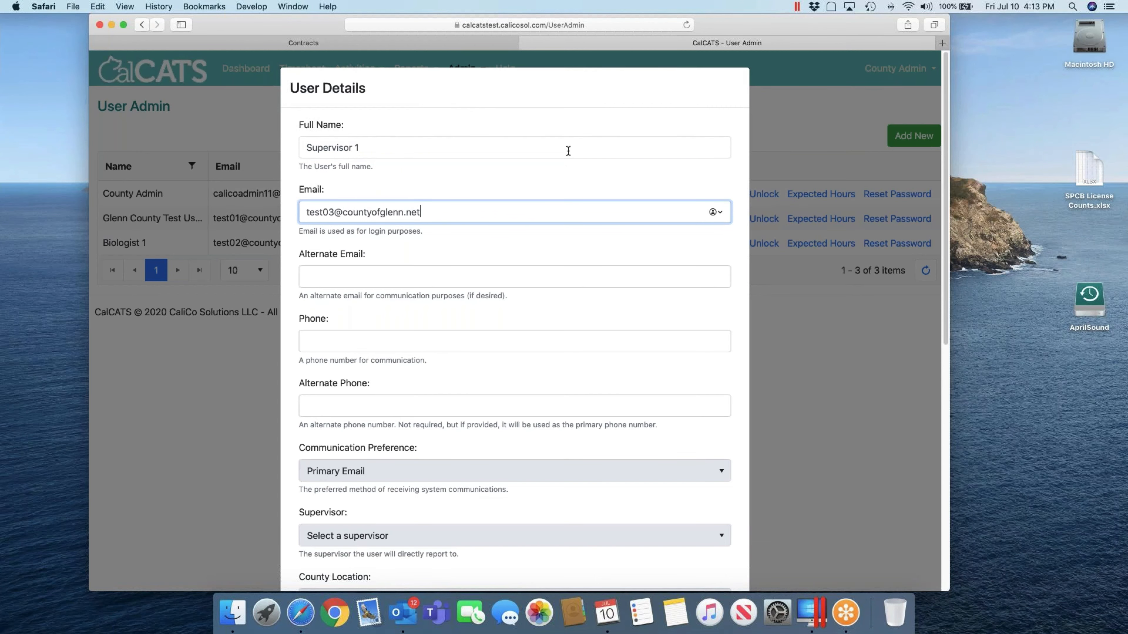
{"action": "key", "text": "Tab"}
{"action": "key", "text": "Tab"}
{"action": "key", "text": "Tab"}
{"action": "key", "text": "Tab"}
{"action": "key", "text": "Tab"}
{"action": "key", "text": "Tab"}
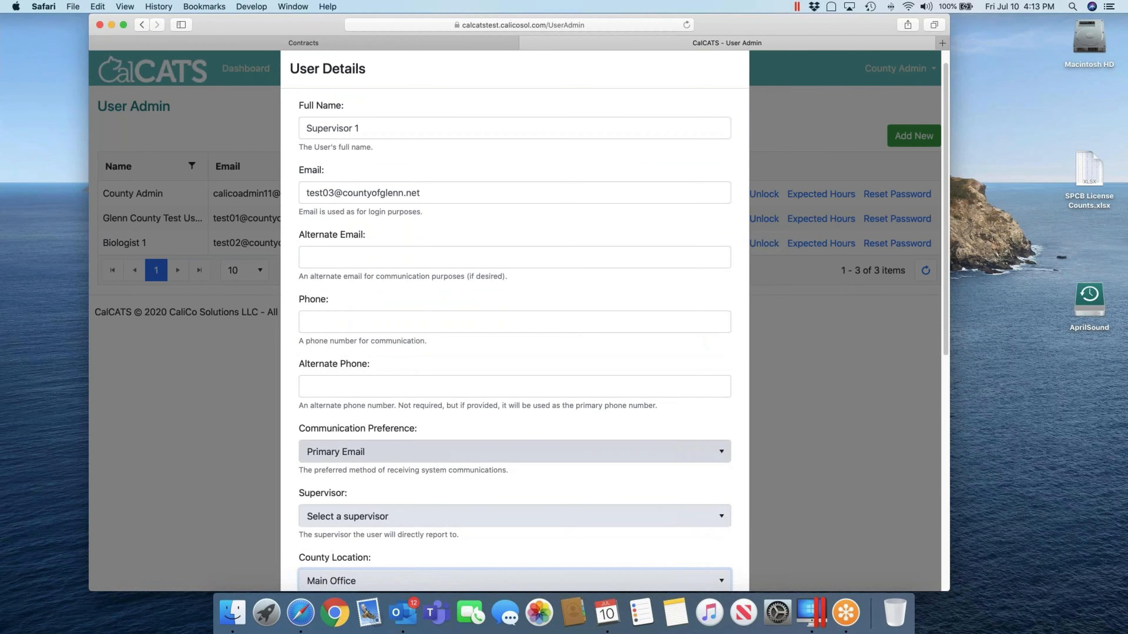
Enter a matching initial password and confirmation for Supervisor 1, then save the user
{"action": "scroll", "coordinate": [509, 453], "scroll_direction": "down", "scroll_amount": 3}
{"action": "scroll", "coordinate": [510, 454], "scroll_direction": "down", "scroll_amount": 2}
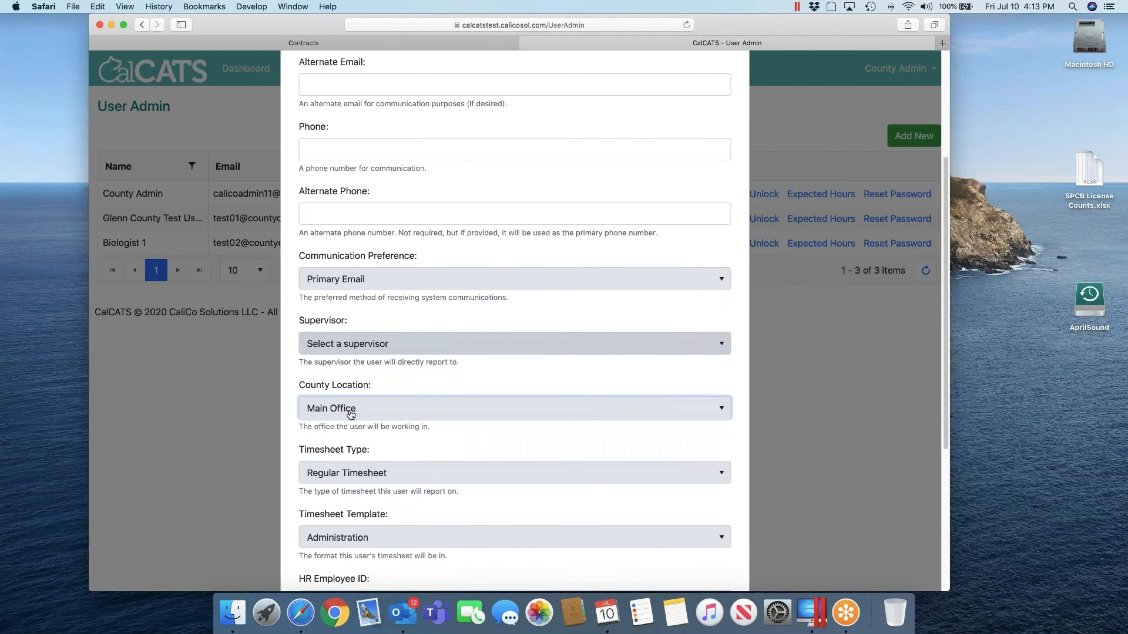
{"action": "scroll", "coordinate": [355, 407], "scroll_direction": "down", "scroll_amount": 5}
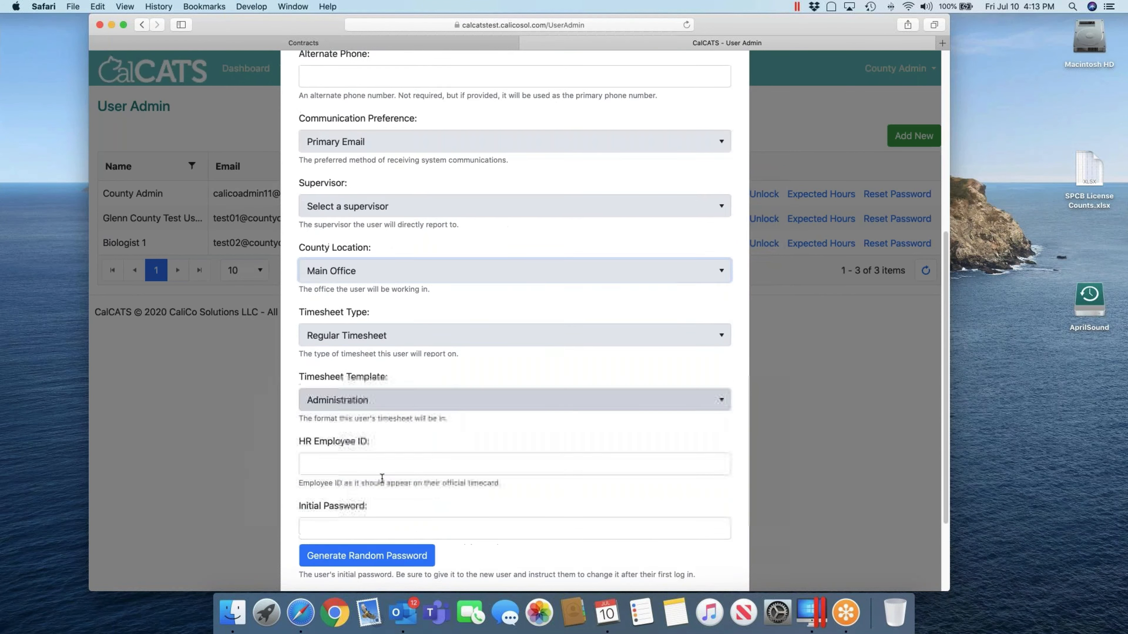
{"action": "left_click", "coordinate": [380, 437]}
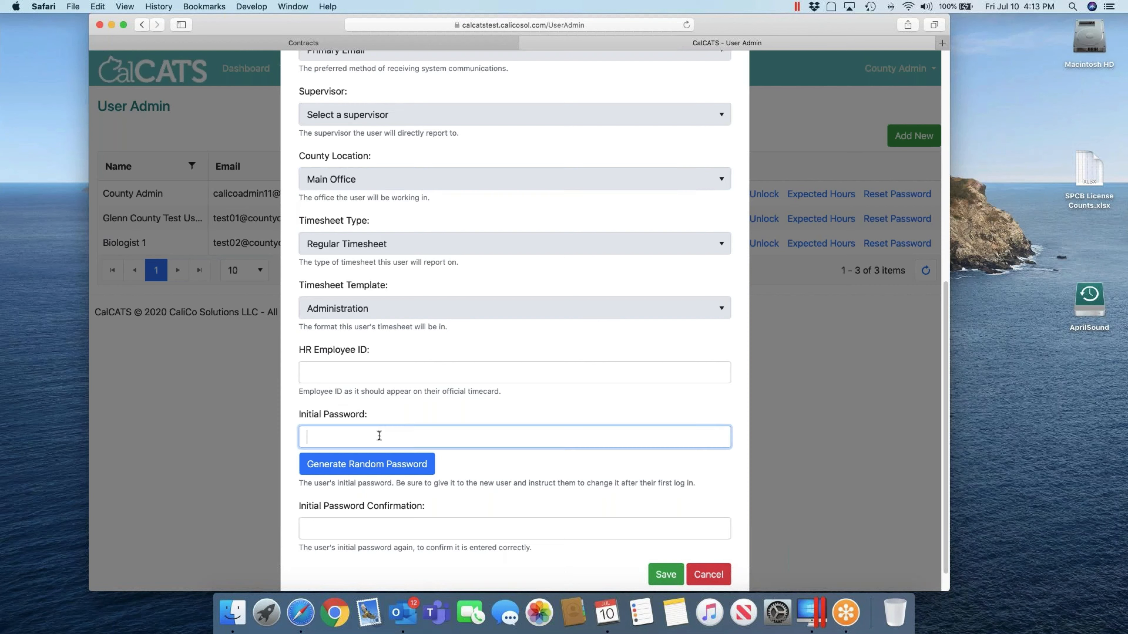
{"action": "key", "text": "Tab"}
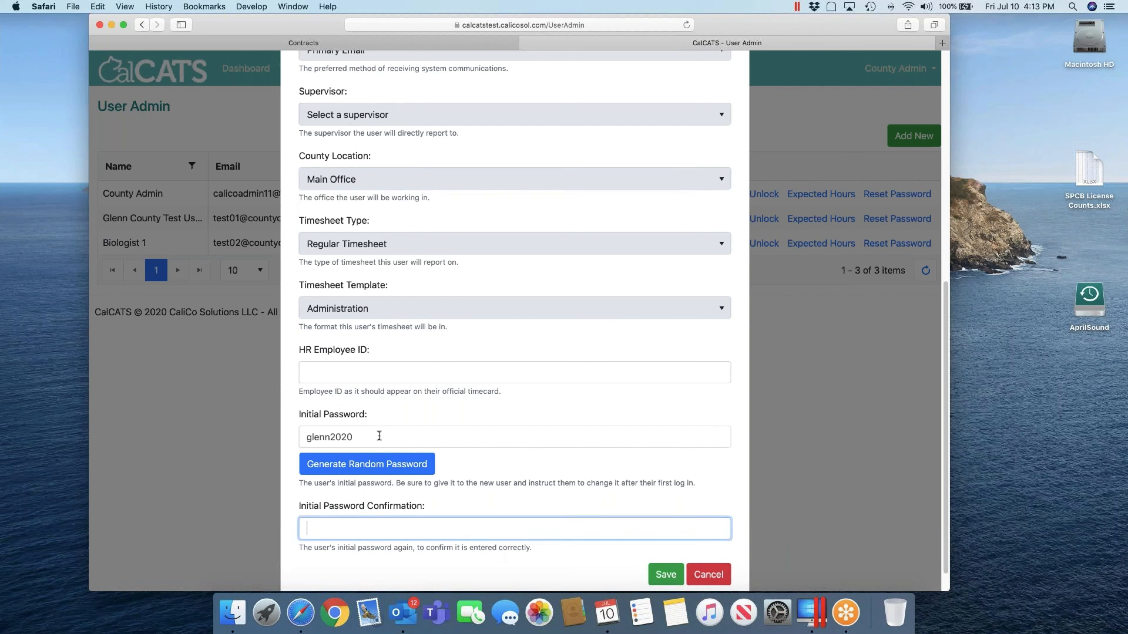
{"action": "left_click", "coordinate": [666, 574]}
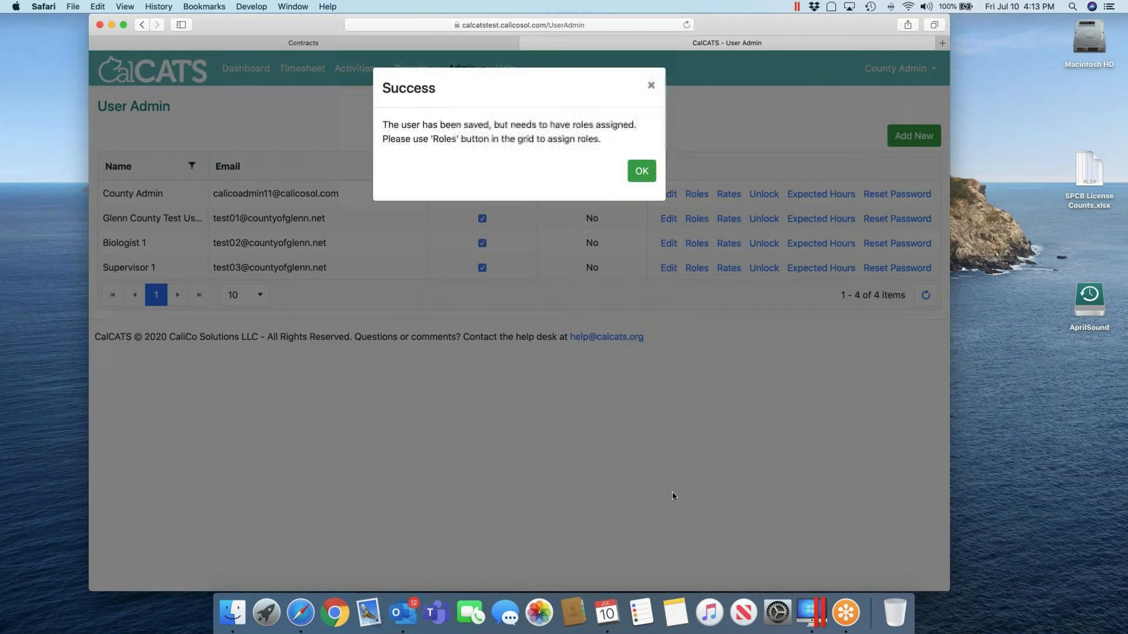
Assign Ag User and Ag Supervisor roles to Supervisor 1 and confirm the save
{"action": "left_click", "coordinate": [642, 172]}
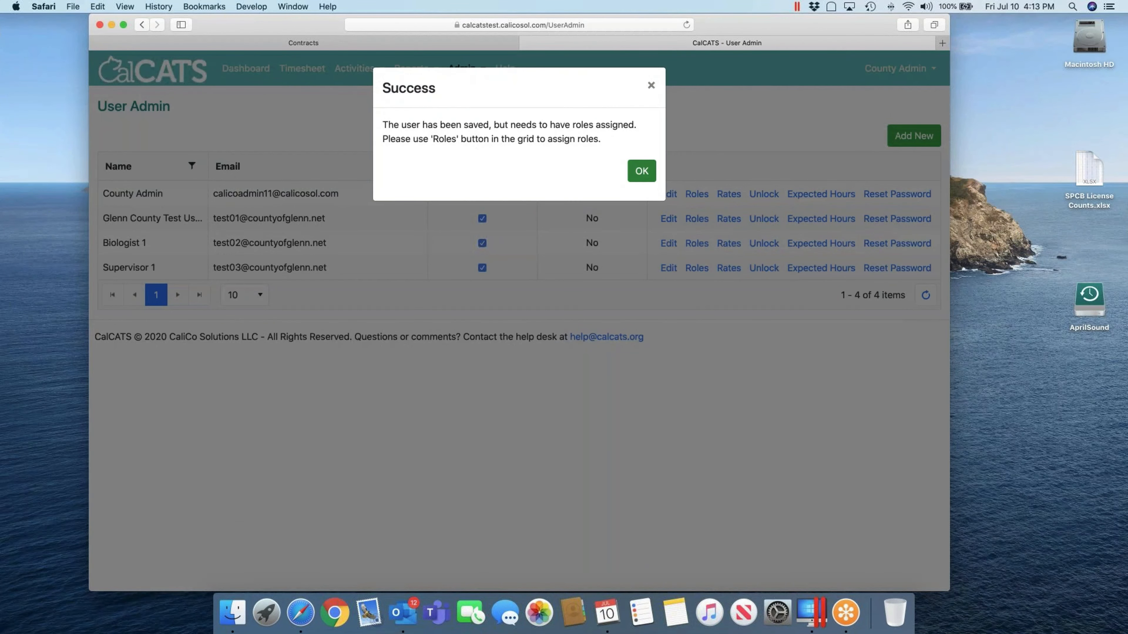
{"action": "left_click", "coordinate": [697, 268]}
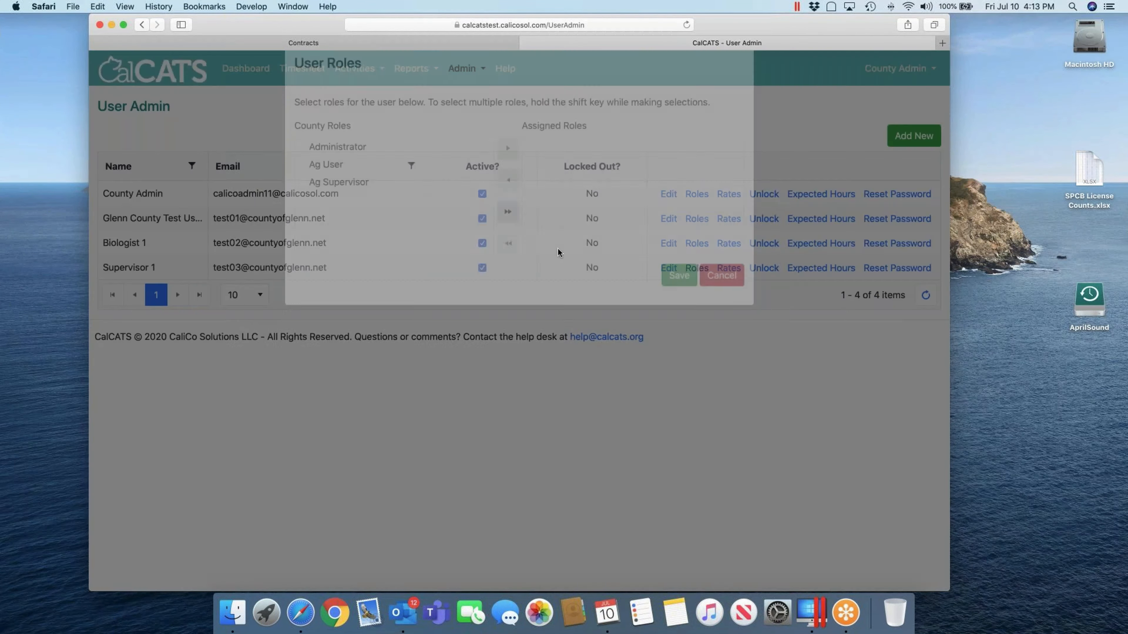
{"action": "double_click", "coordinate": [366, 187]}
{"action": "double_click", "coordinate": [364, 187]}
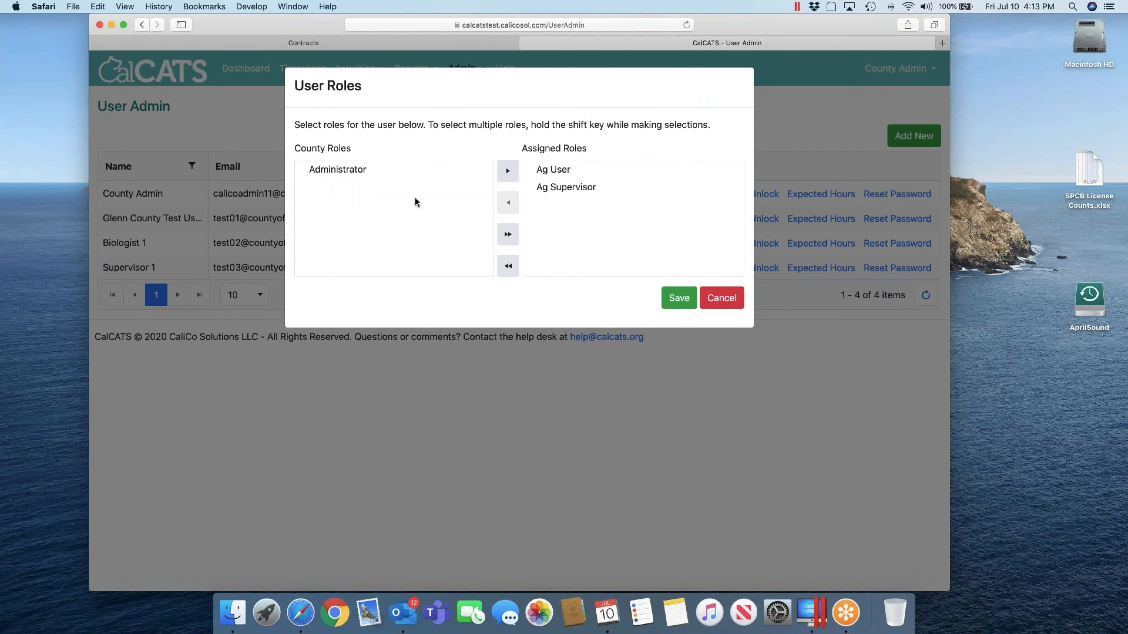
{"action": "left_click", "coordinate": [678, 299]}
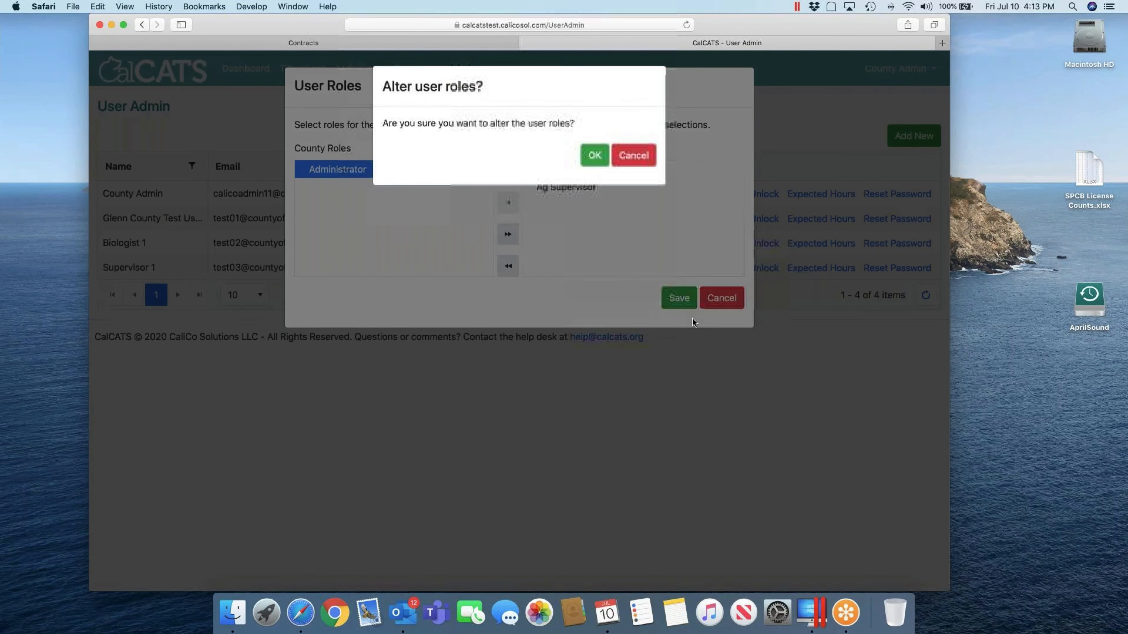
{"action": "left_click", "coordinate": [599, 166]}
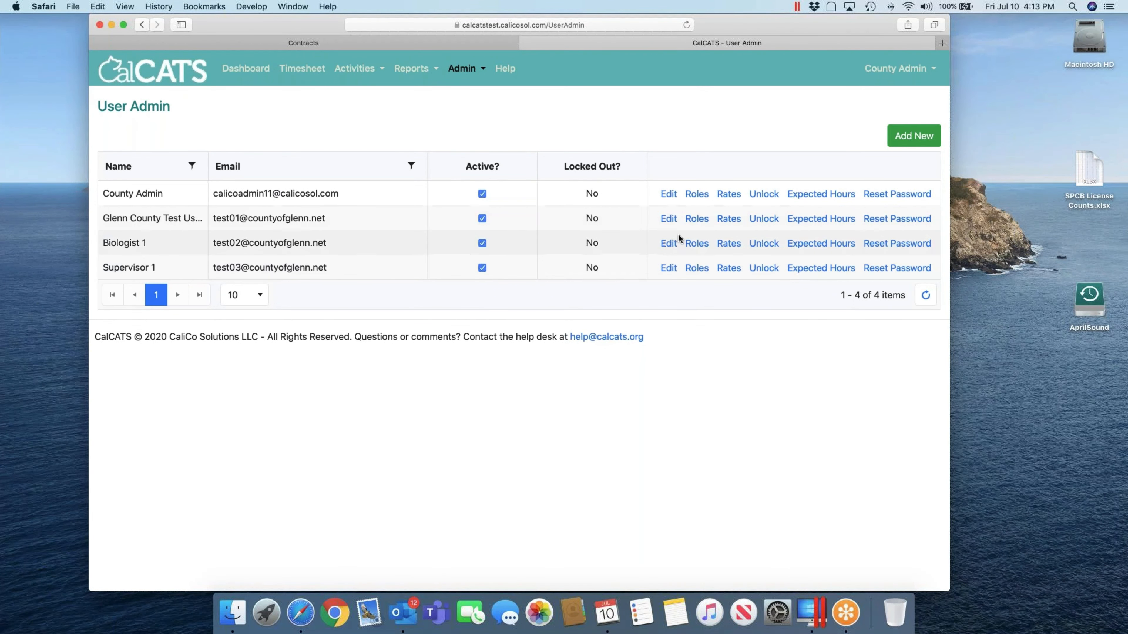
Edit Biologist 1 to set Supervisor 1 as their supervisor and save
{"action": "left_click", "coordinate": [668, 243]}
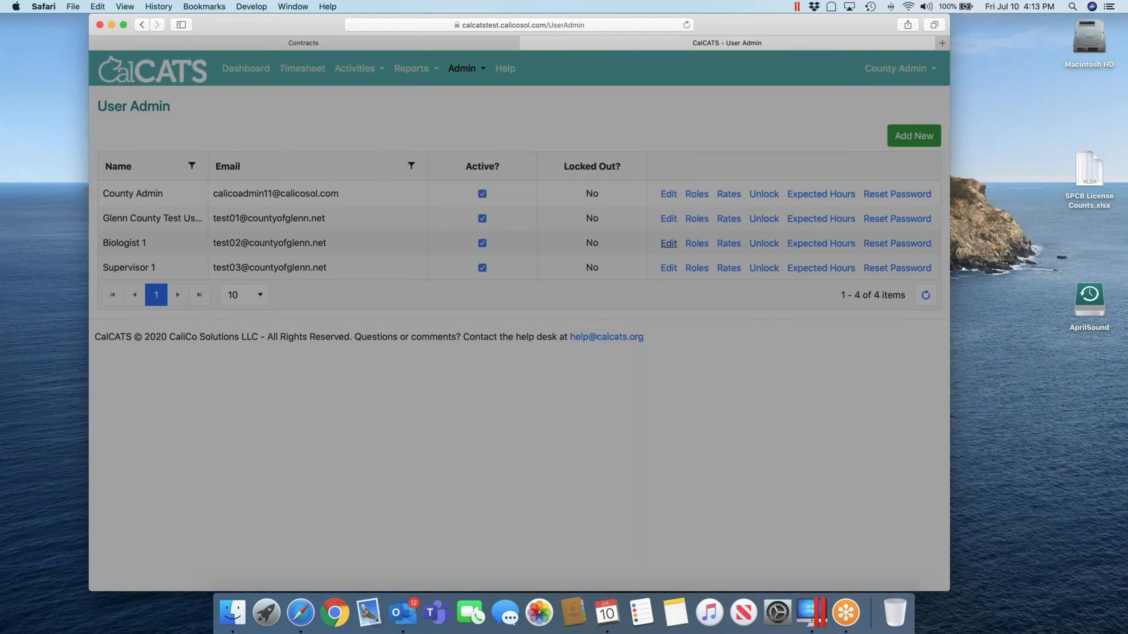
{"action": "scroll", "coordinate": [400, 426], "scroll_direction": "down", "scroll_amount": 5}
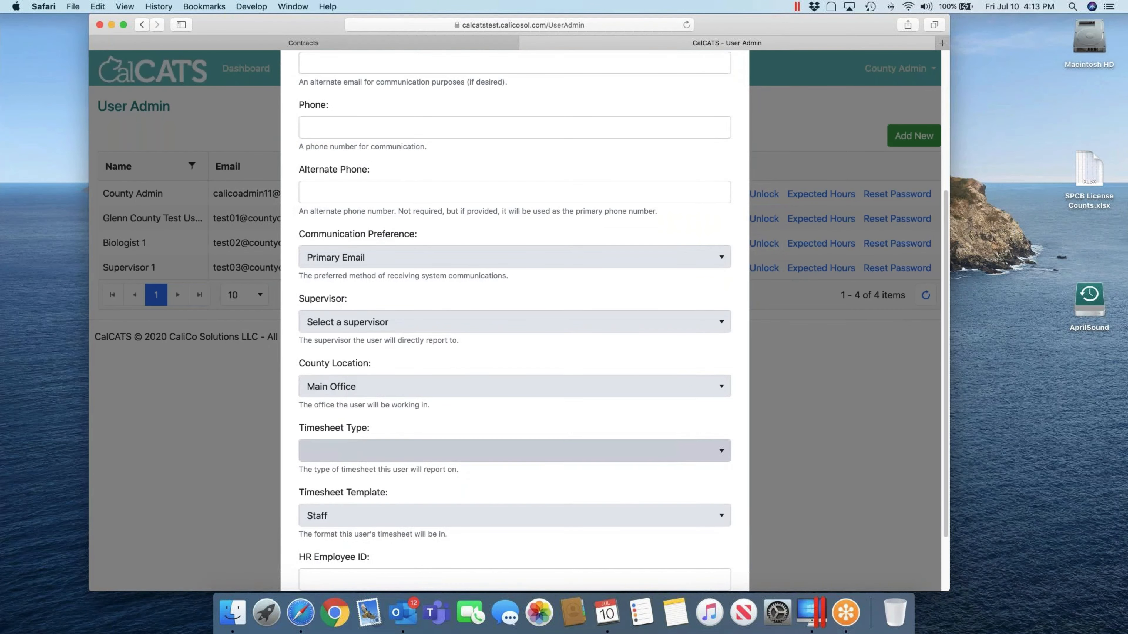
{"action": "left_click", "coordinate": [370, 323]}
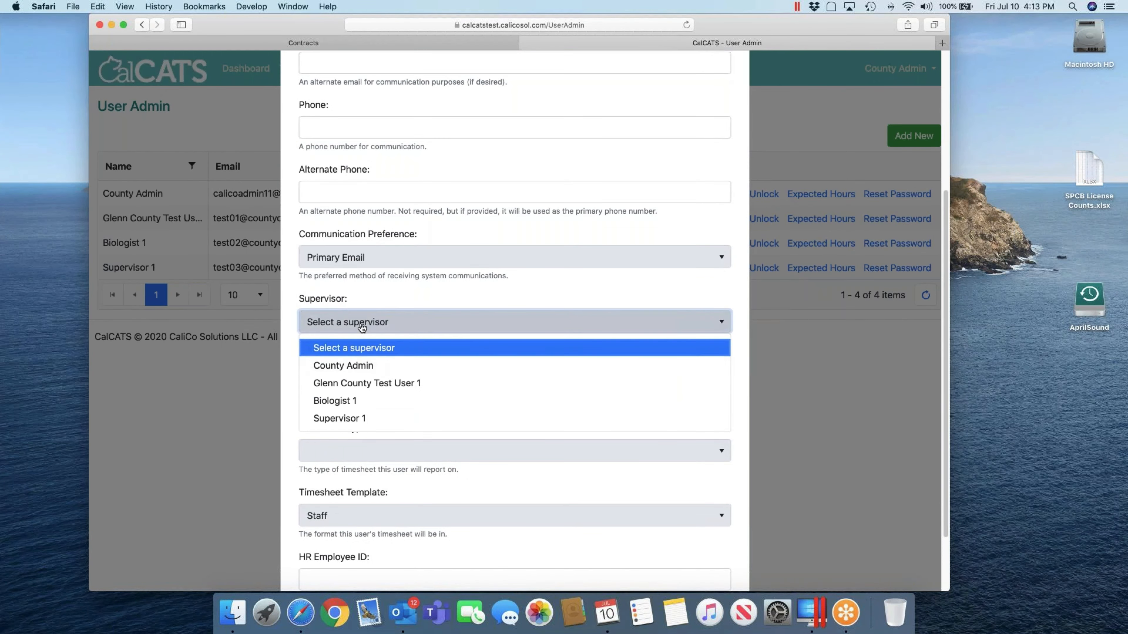
{"action": "left_click", "coordinate": [348, 418]}
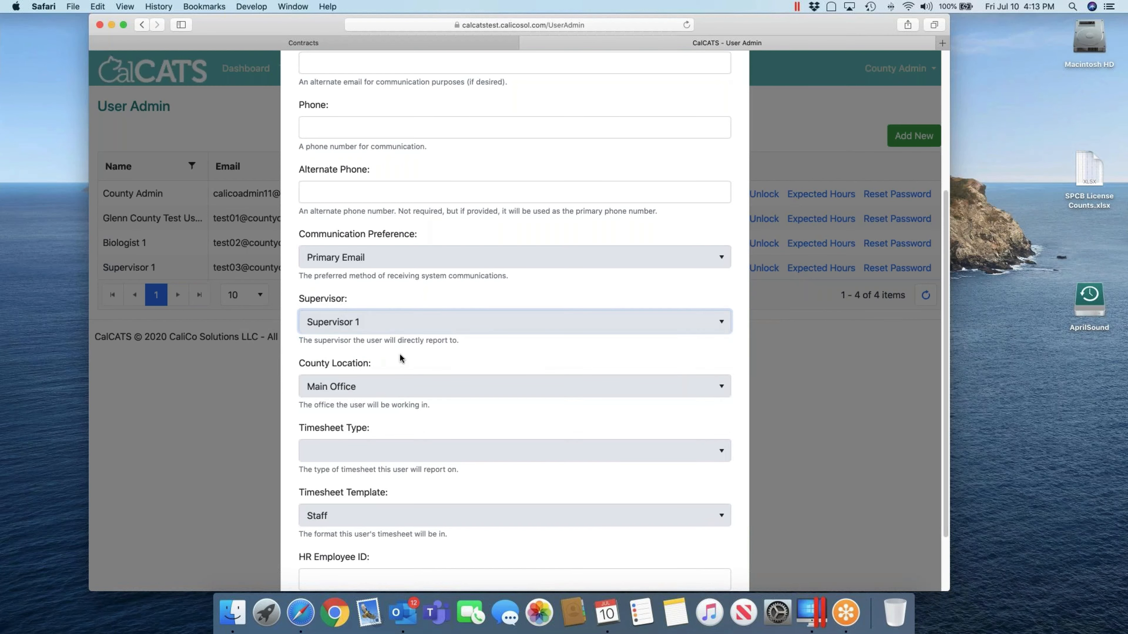
{"action": "scroll", "coordinate": [637, 520], "scroll_direction": "down", "scroll_amount": 3}
{"action": "left_click", "coordinate": [660, 545]}
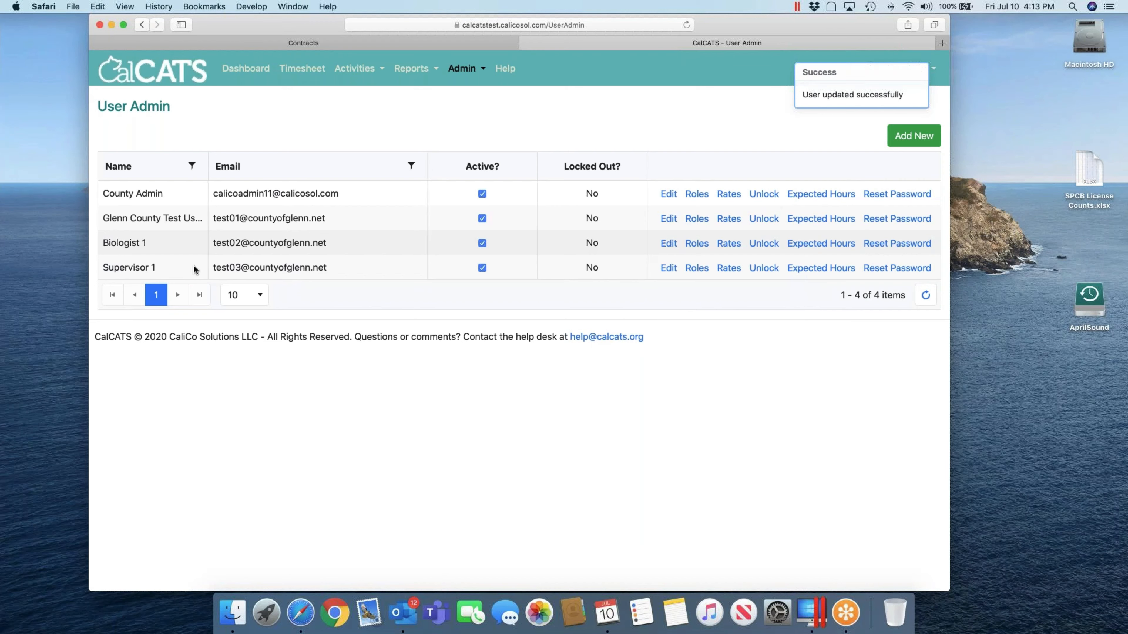
Edit Supervisor 1 to report to County Admin and save the user details
{"action": "left_click", "coordinate": [674, 270]}
{"action": "scroll", "coordinate": [463, 361], "scroll_direction": "down", "scroll_amount": 5}
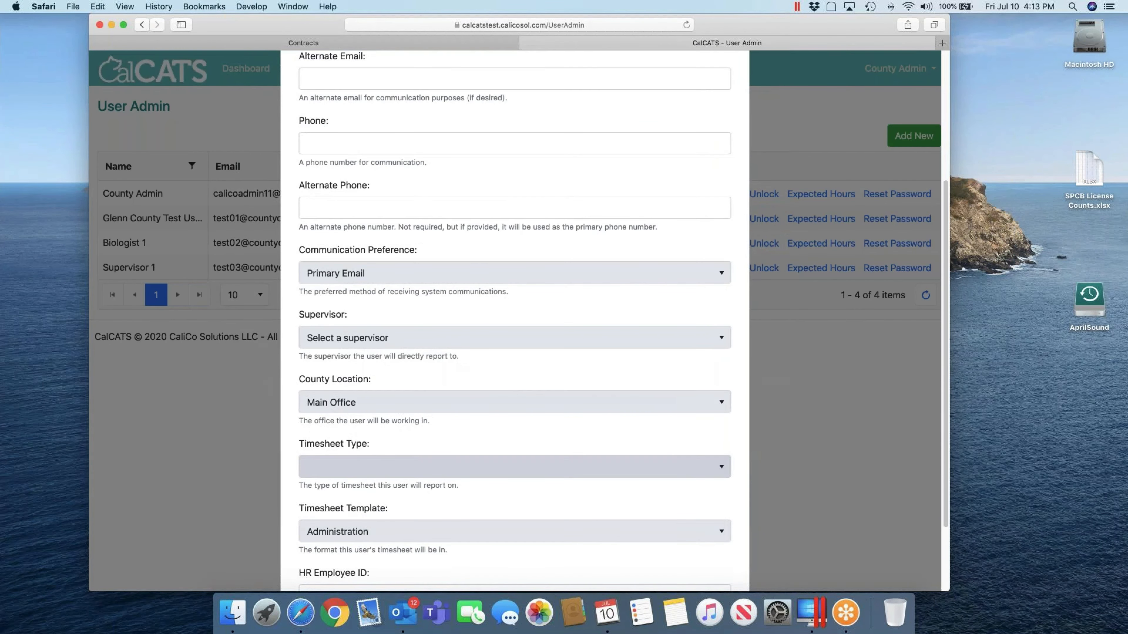
{"action": "left_click", "coordinate": [368, 339]}
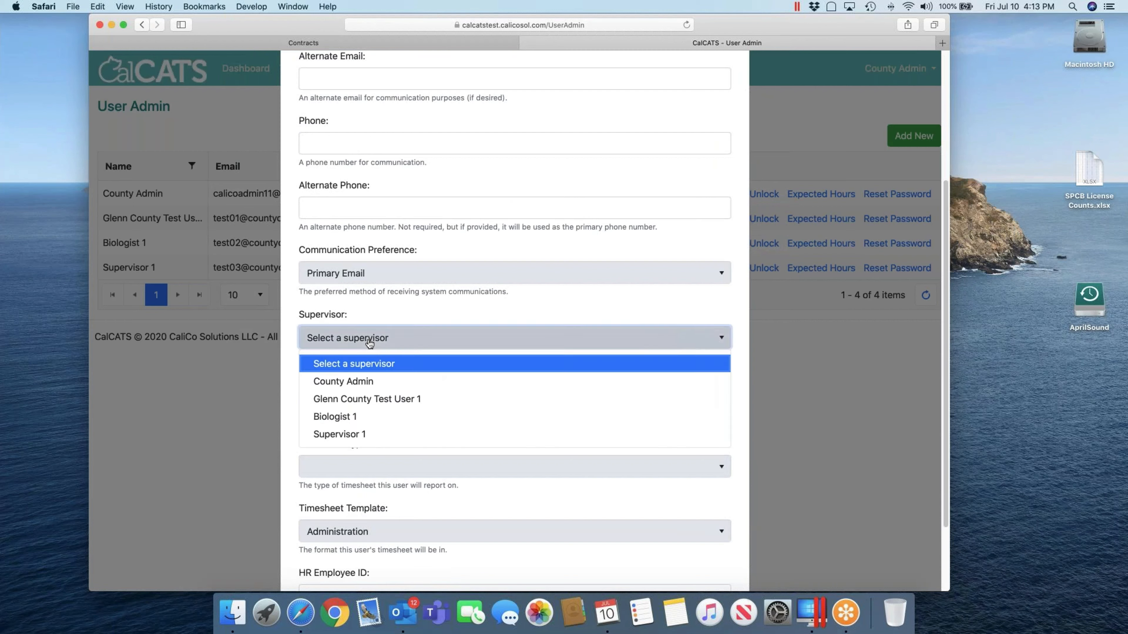
{"action": "left_click", "coordinate": [366, 385]}
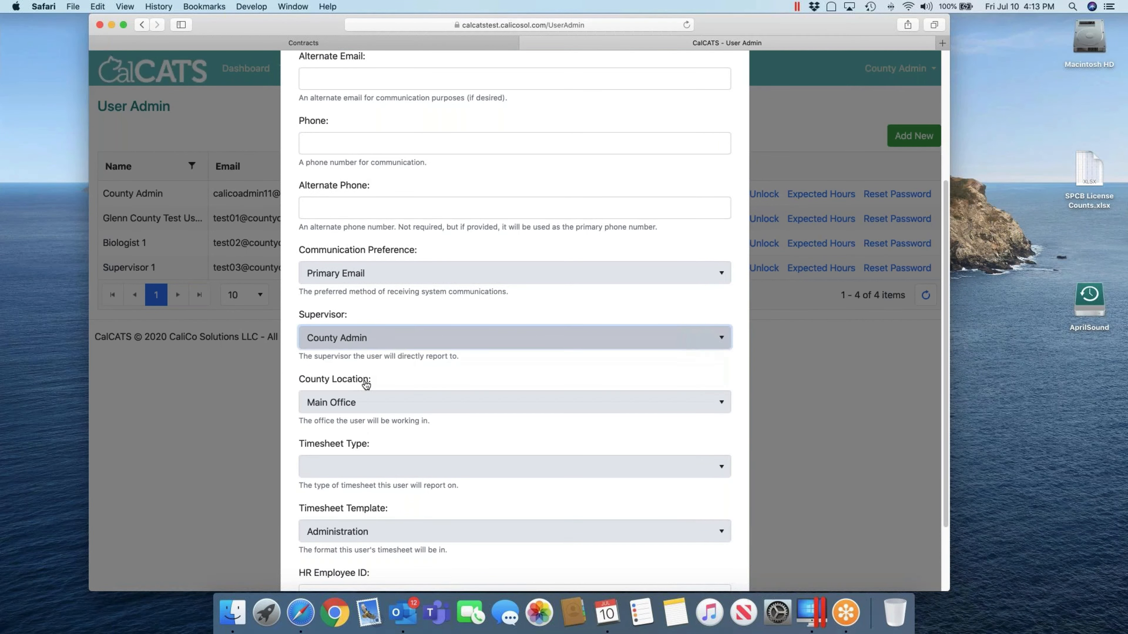
{"action": "scroll", "coordinate": [639, 406], "scroll_direction": "down", "scroll_amount": 1}
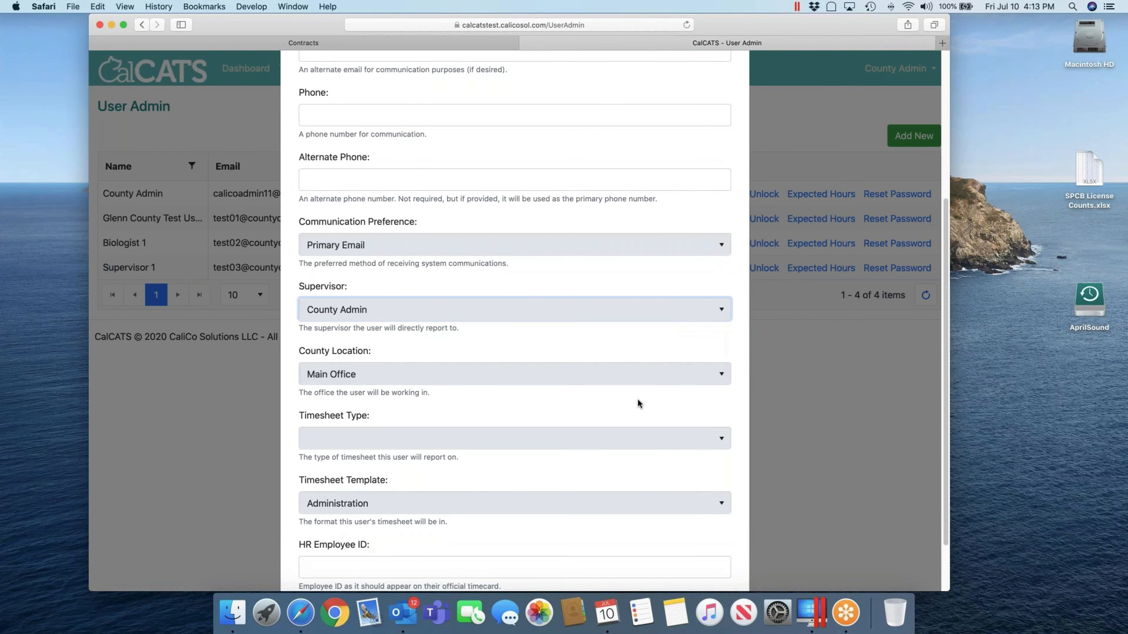
{"action": "left_click", "coordinate": [473, 317]}
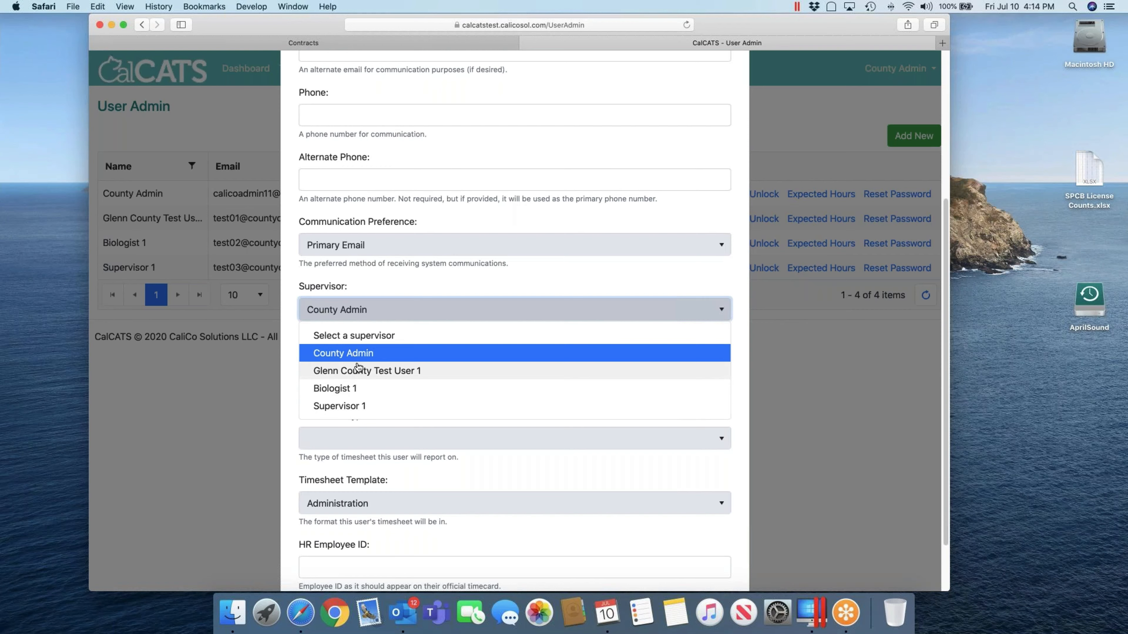
{"action": "left_click", "coordinate": [359, 354]}
{"action": "scroll", "coordinate": [658, 468], "scroll_direction": "down", "scroll_amount": 3}
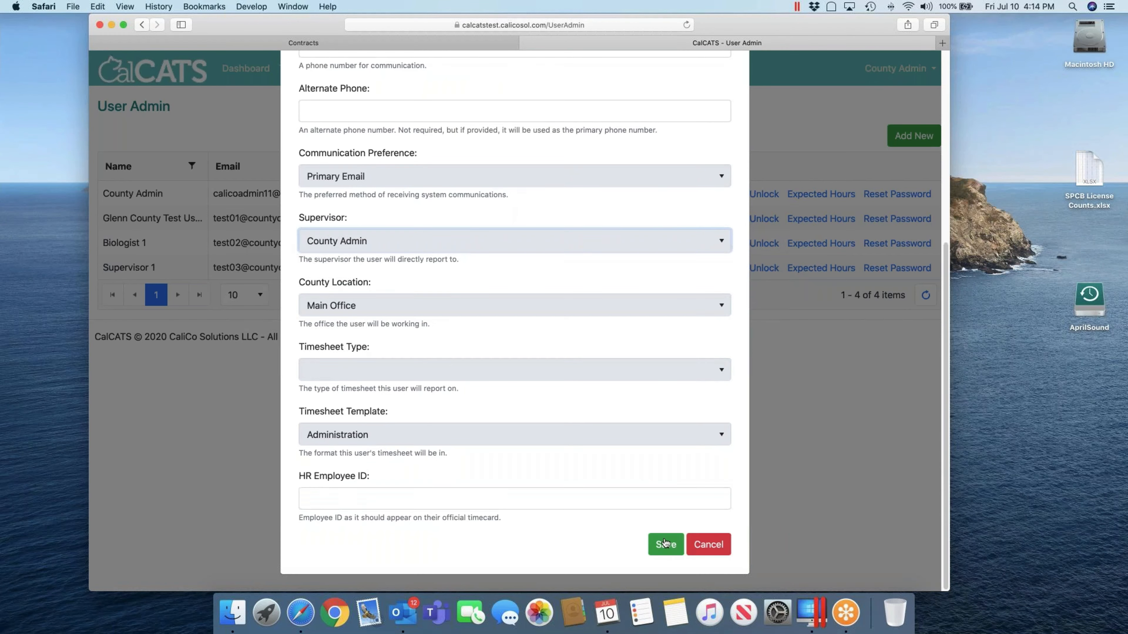
{"action": "left_click", "coordinate": [663, 544]}
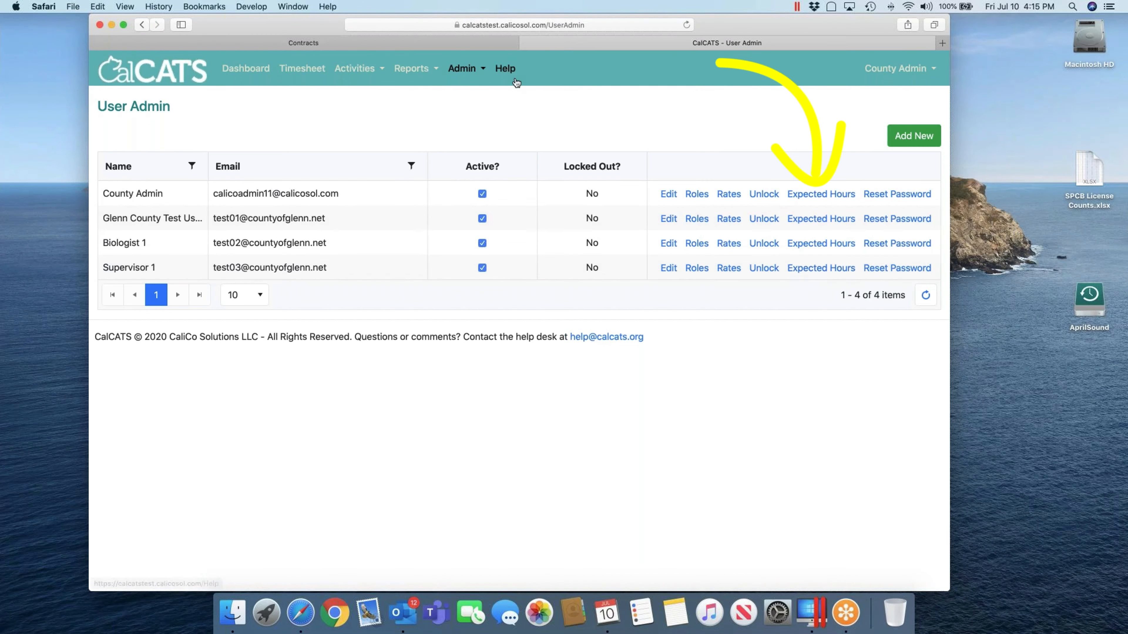
Open the Time and Activity Dashboard for payroll period 2020-14 from the Contracts tab
{"action": "left_click", "coordinate": [490, 44]}
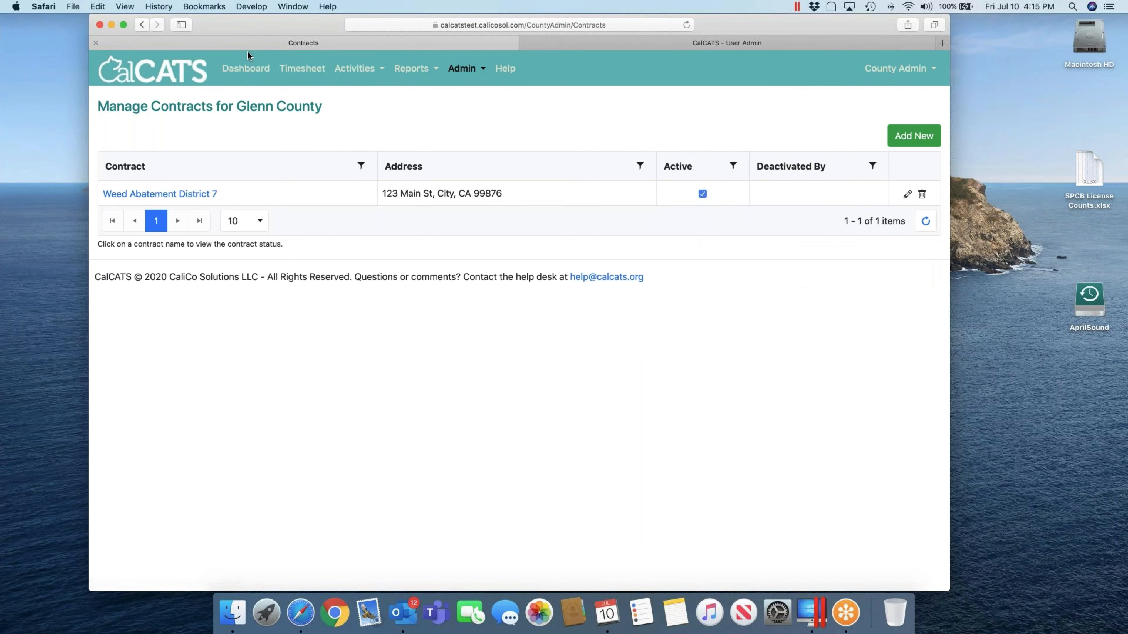
{"action": "left_click", "coordinate": [245, 67]}
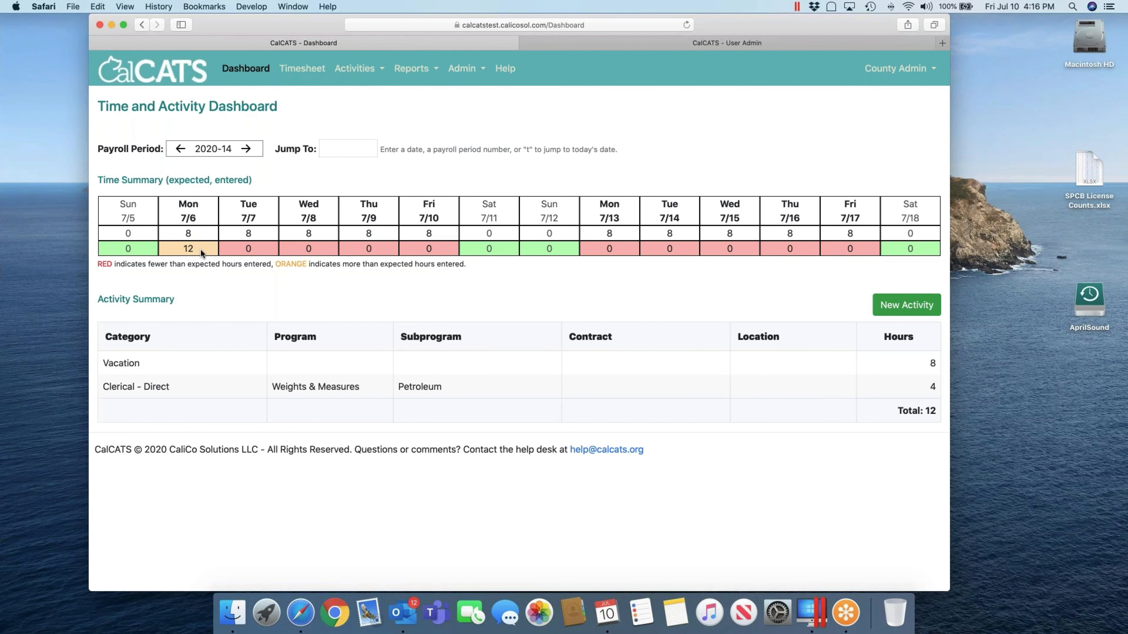
Switch back to the CalCATS - User Admin tab listing the users
{"action": "left_click", "coordinate": [572, 41]}
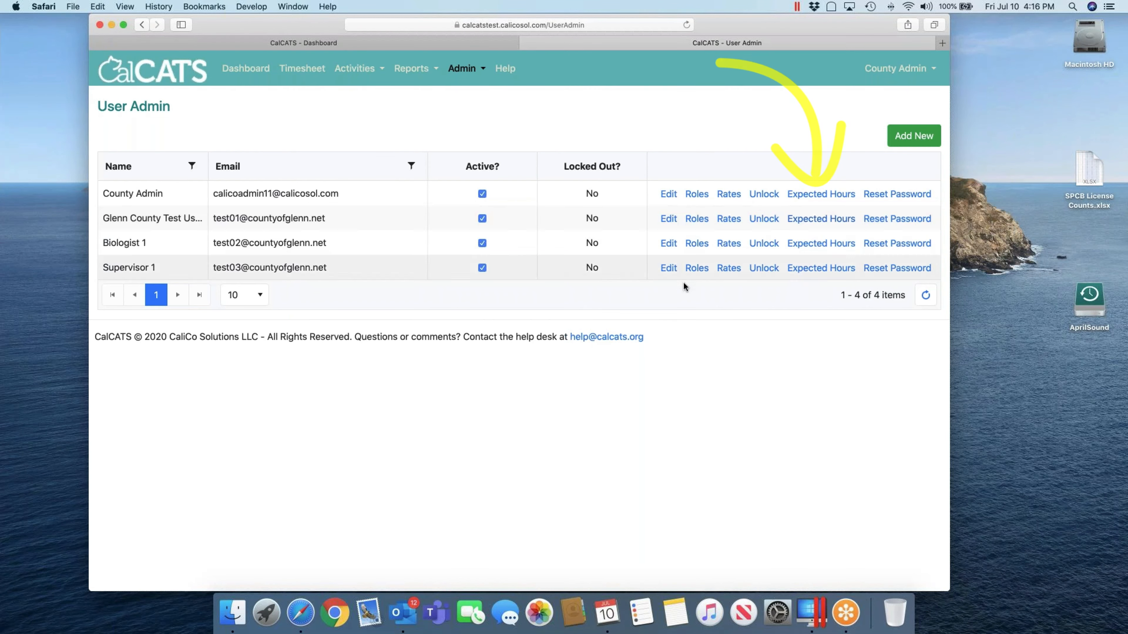
After trying the 9/80 and 10/80 presets, save Biologist 1's hours as 8/80: 8 hours each weekday
{"action": "left_click", "coordinate": [825, 244]}
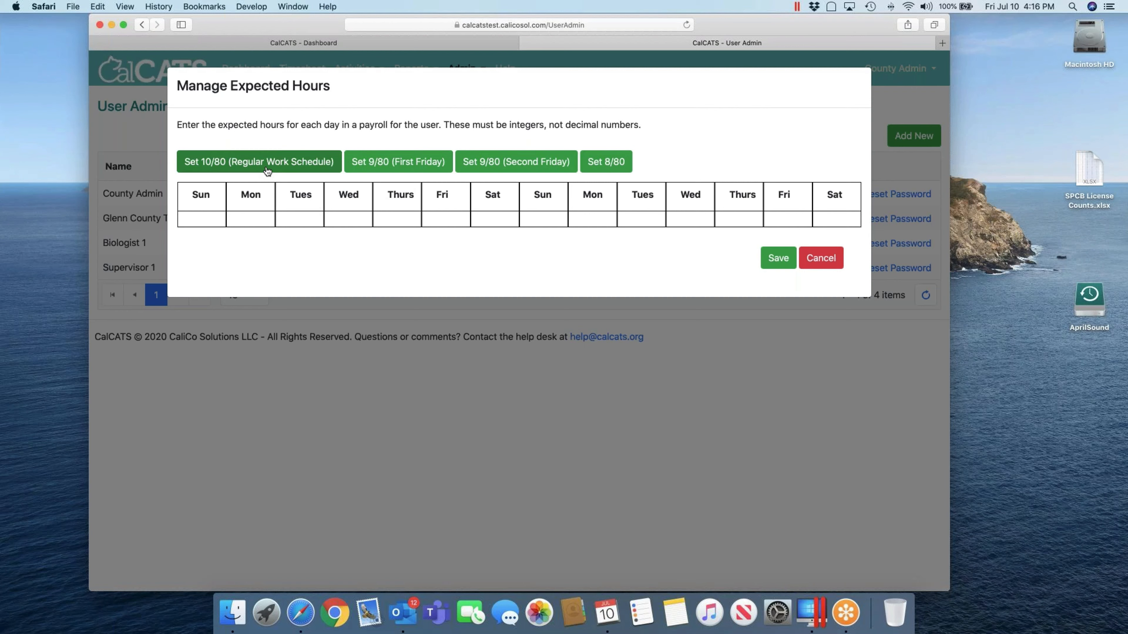
{"action": "left_click", "coordinate": [266, 219]}
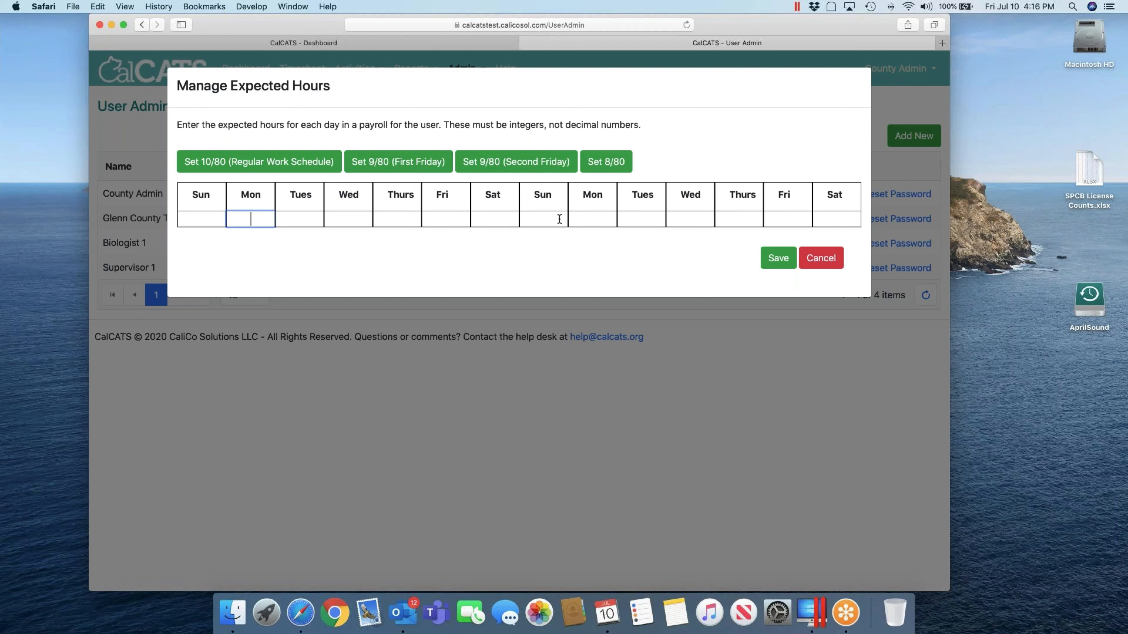
{"action": "left_click", "coordinate": [296, 168]}
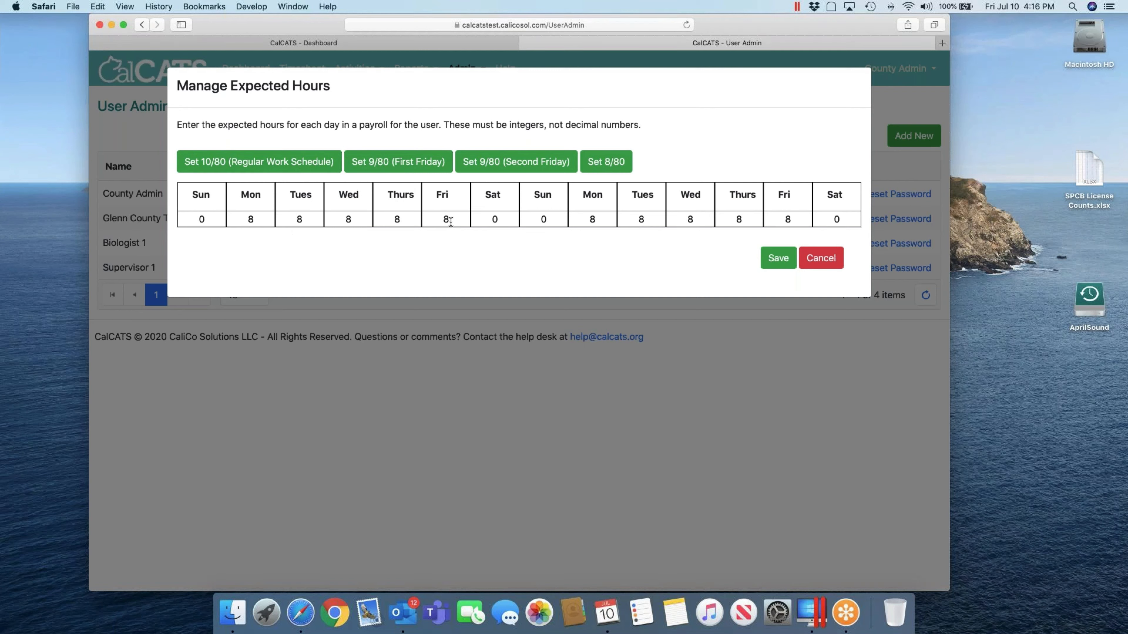
{"action": "left_click", "coordinate": [471, 164]}
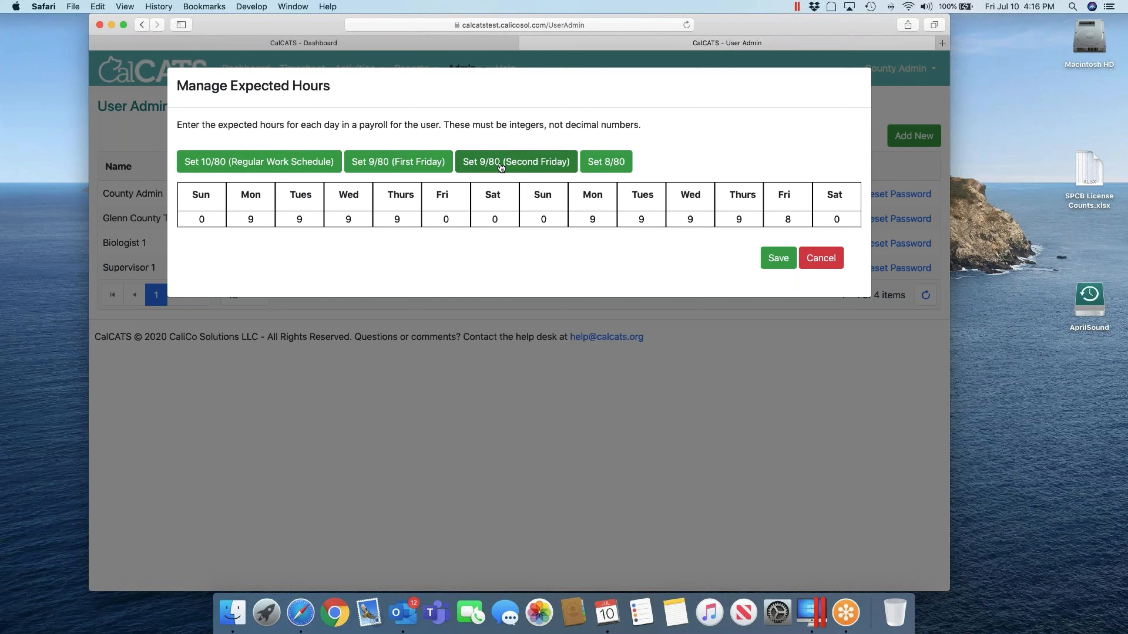
{"action": "left_click", "coordinate": [491, 165]}
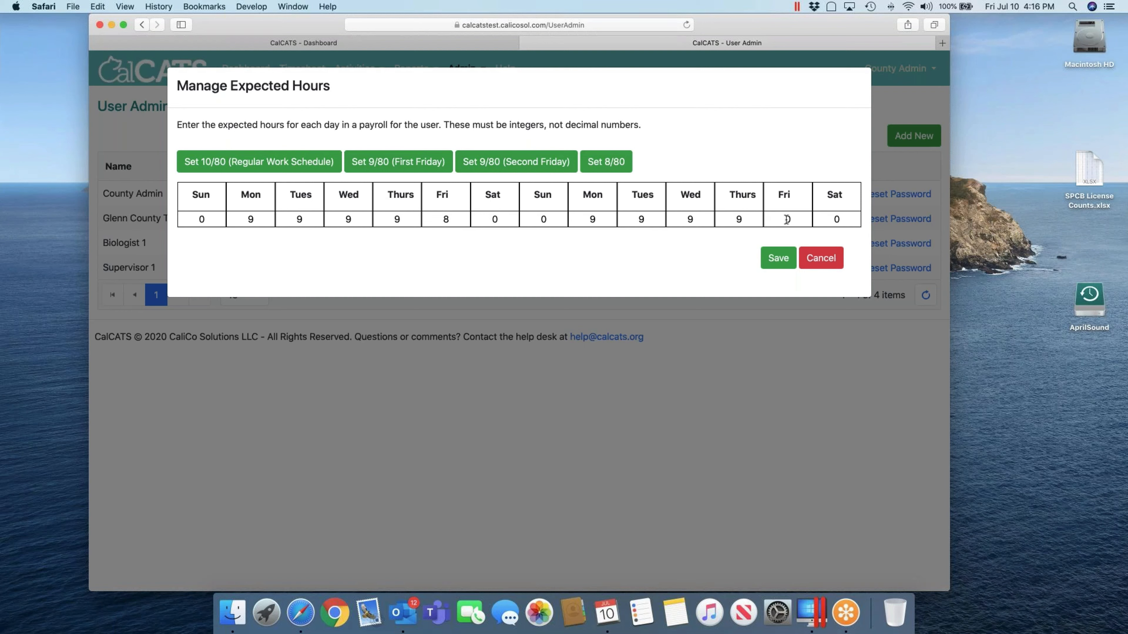
{"action": "left_click", "coordinate": [613, 164]}
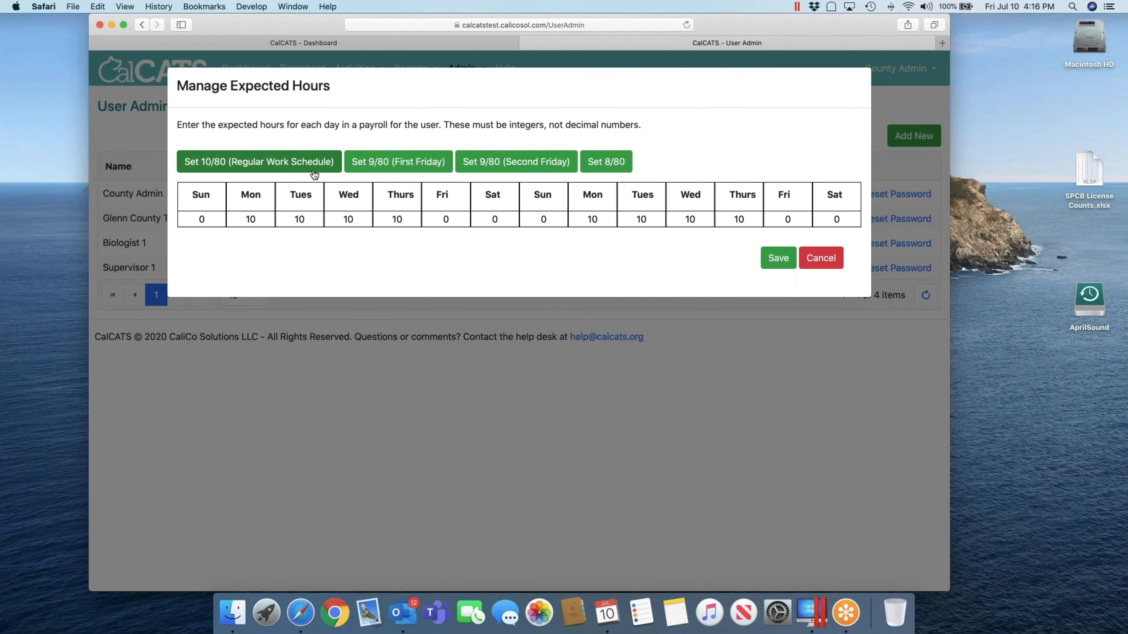
{"action": "left_click", "coordinate": [279, 166]}
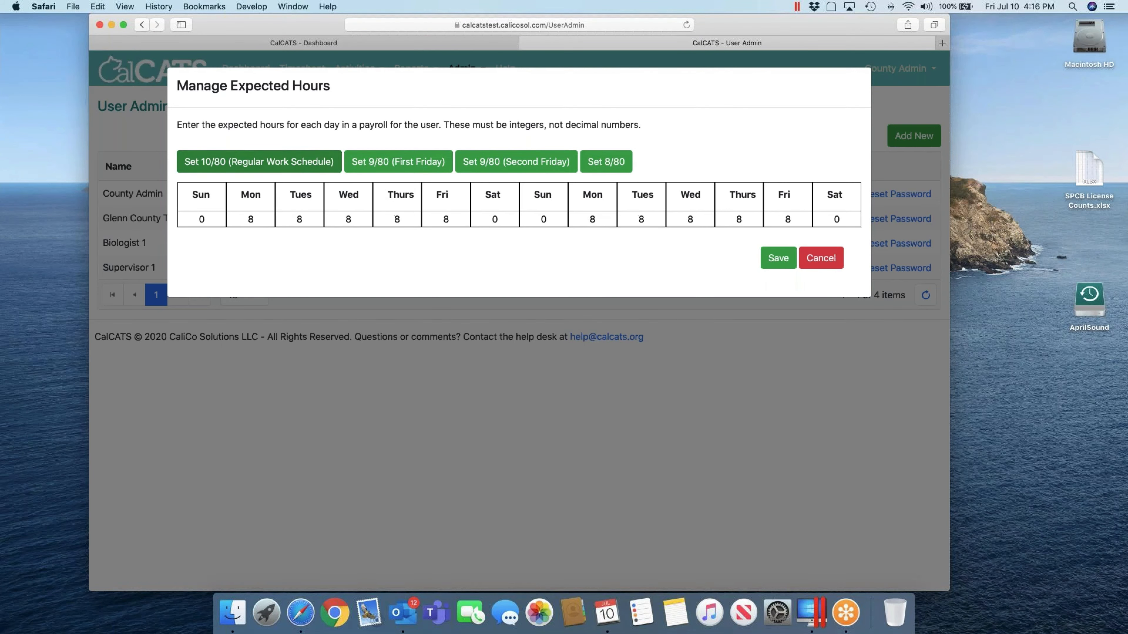
{"action": "left_click", "coordinate": [769, 255]}
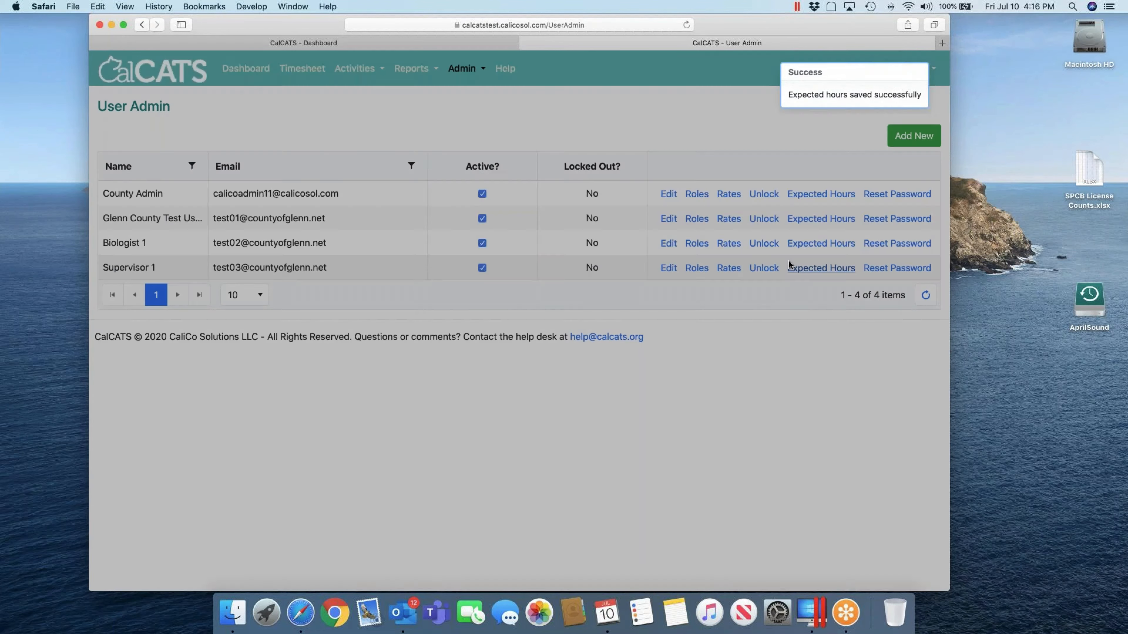
Apply the 8/80 preset to Supervisor 1's expected hours and save
{"action": "left_click", "coordinate": [789, 266]}
{"action": "left_click", "coordinate": [294, 162]}
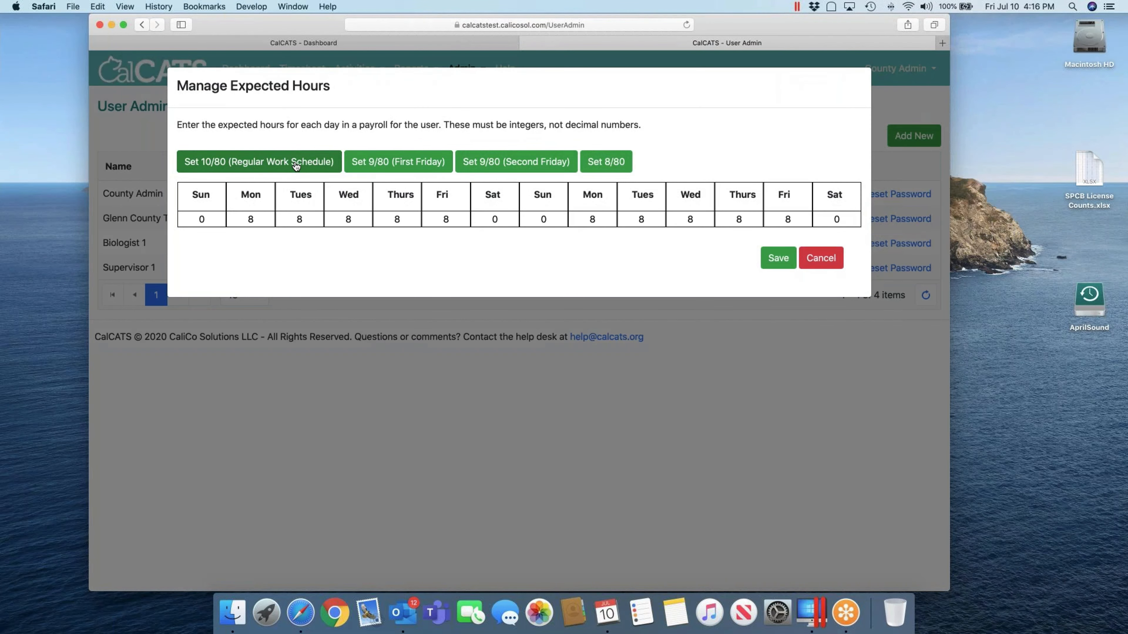
{"action": "left_click", "coordinate": [775, 255]}
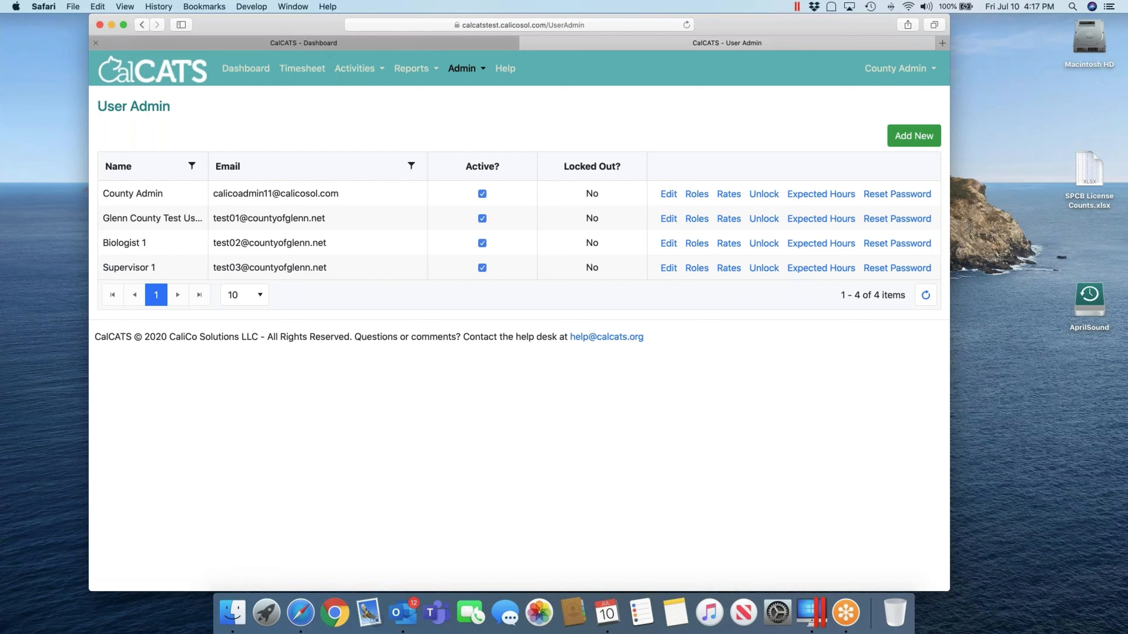
Switch to the CalCATS - Dashboard tab showing 8 expected hours per weekday
{"action": "left_click", "coordinate": [291, 42]}
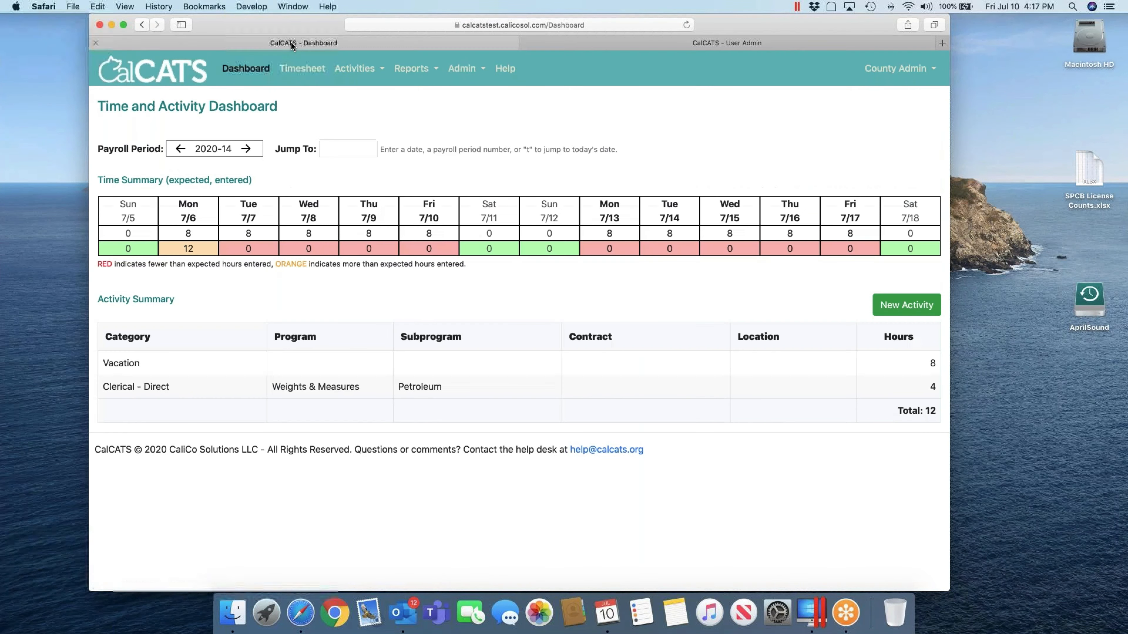